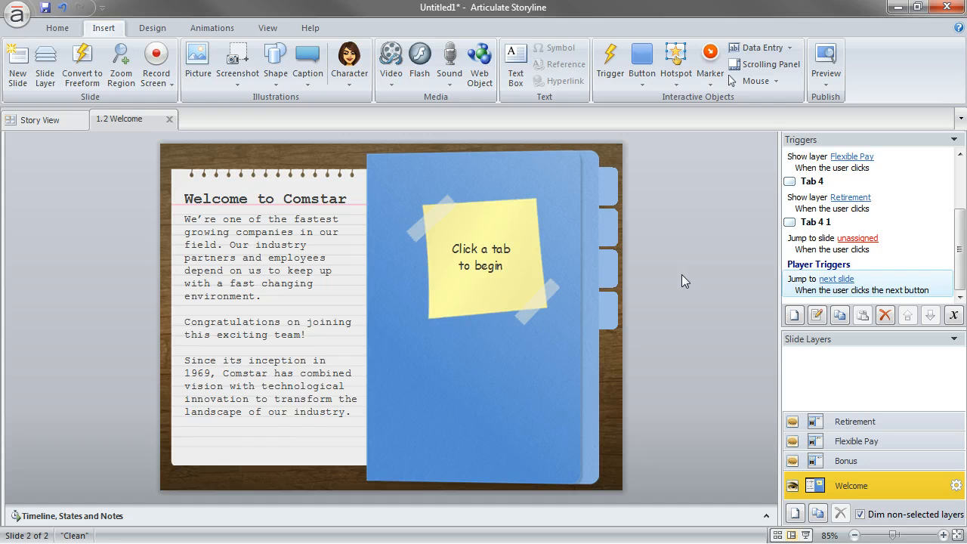
Delete the unassigned jump-to-slide trigger of Tab 4 1 and remove the lowest tab from the folder on the Welcome slide
left_click(809, 243)
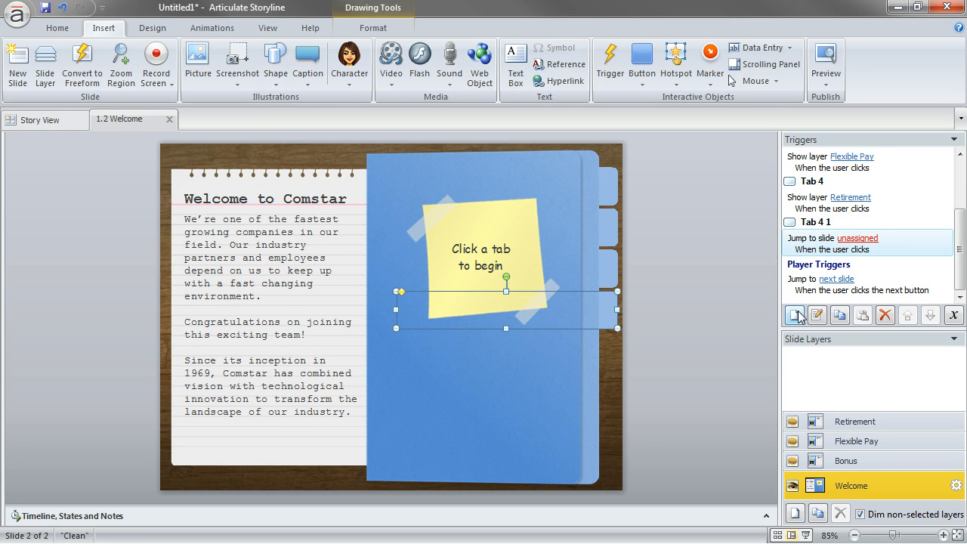
left_click(886, 315)
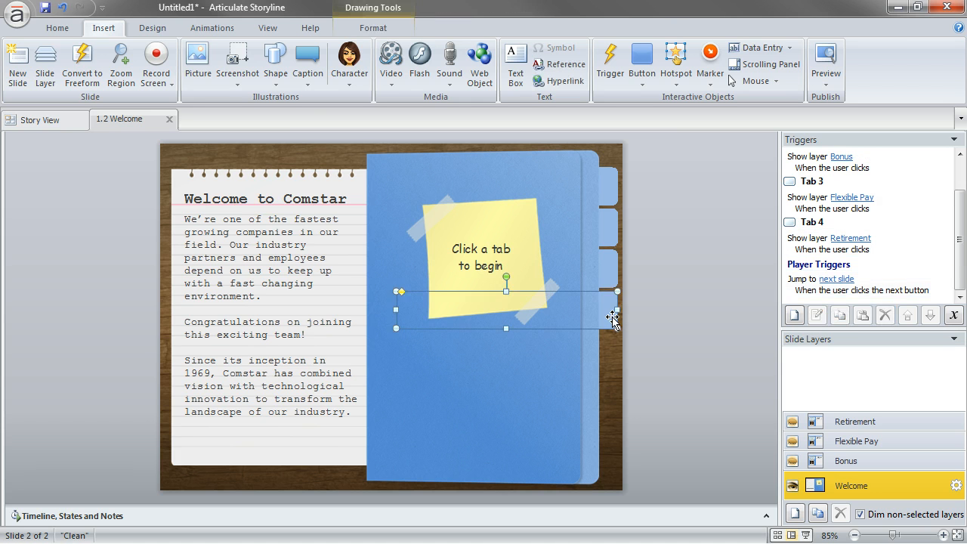
key("Delete")
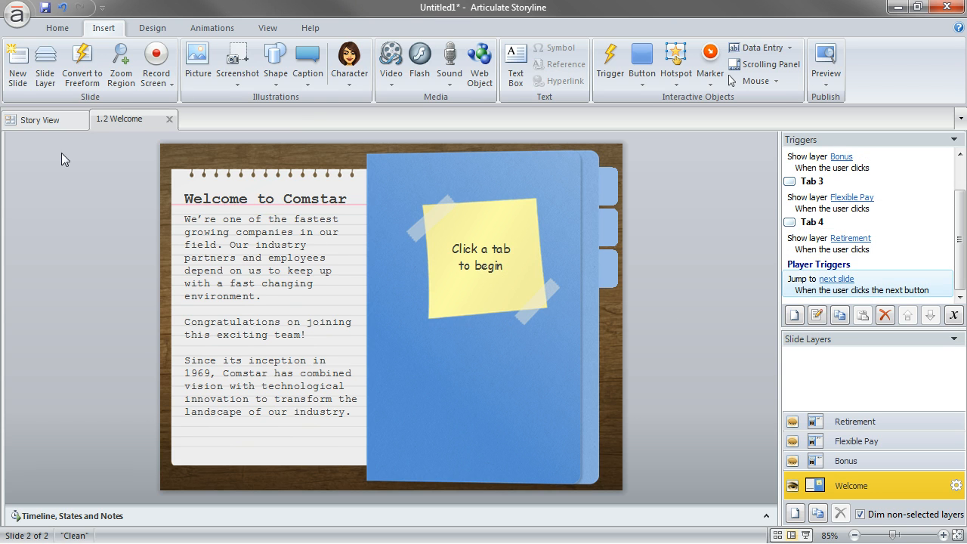
Add a new scene in the story view and name it One
left_click(33, 120)
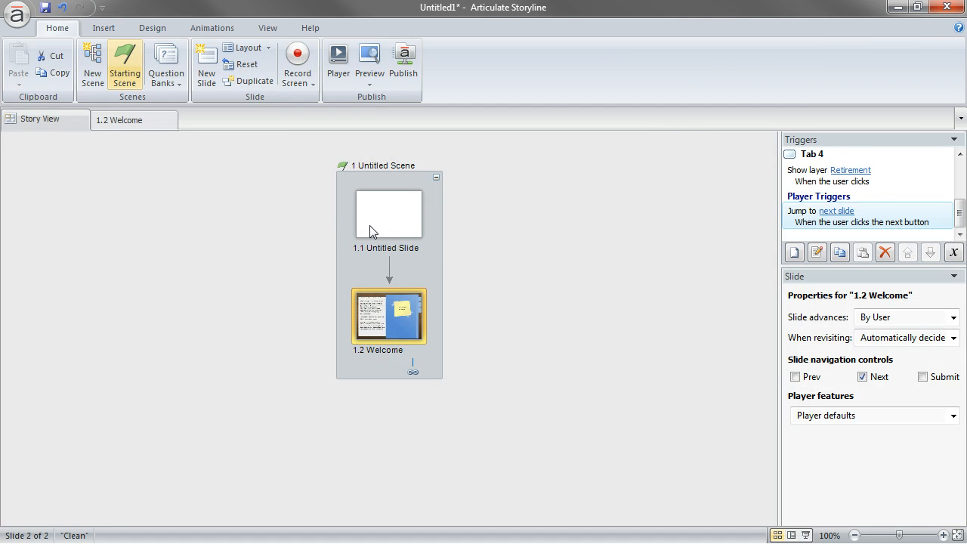
right_click(479, 225)
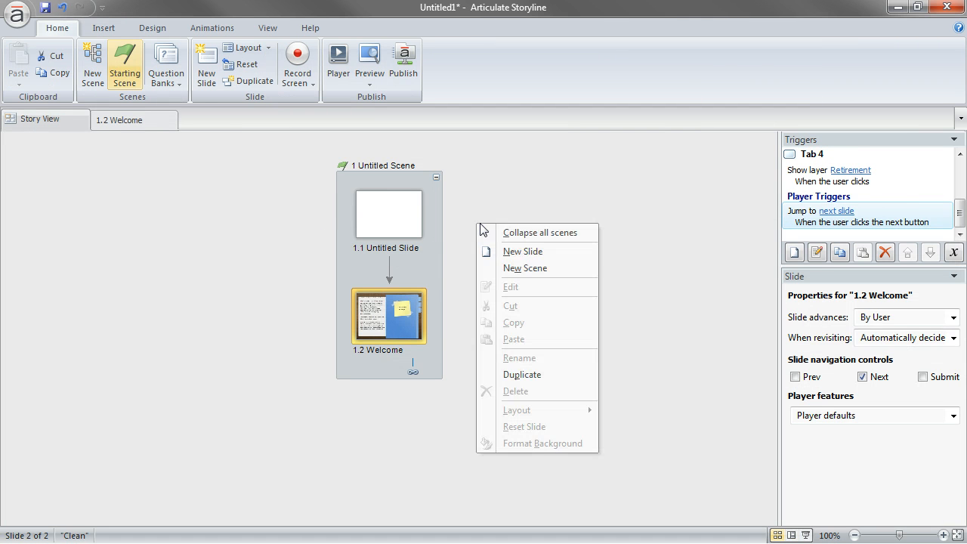
left_click(516, 268)
double_click(445, 166)
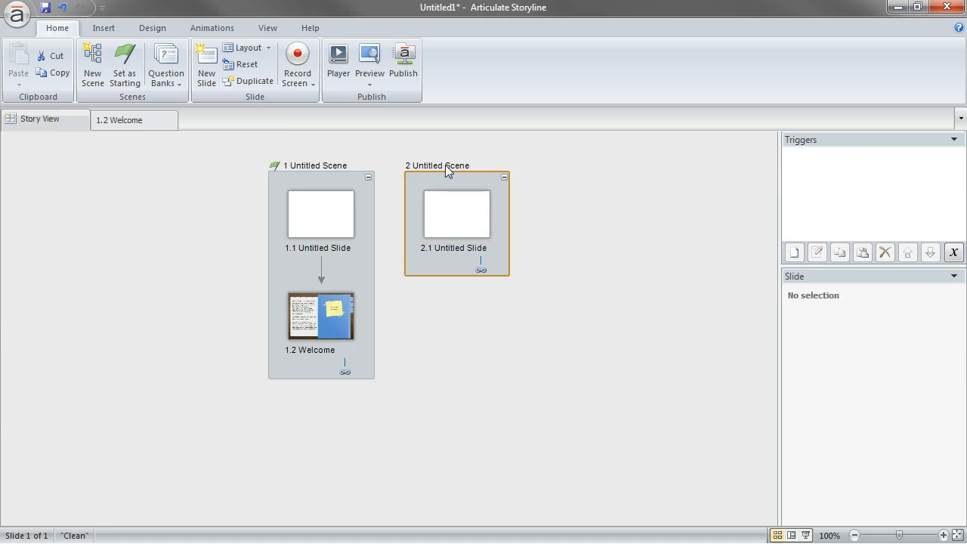
type("Z")
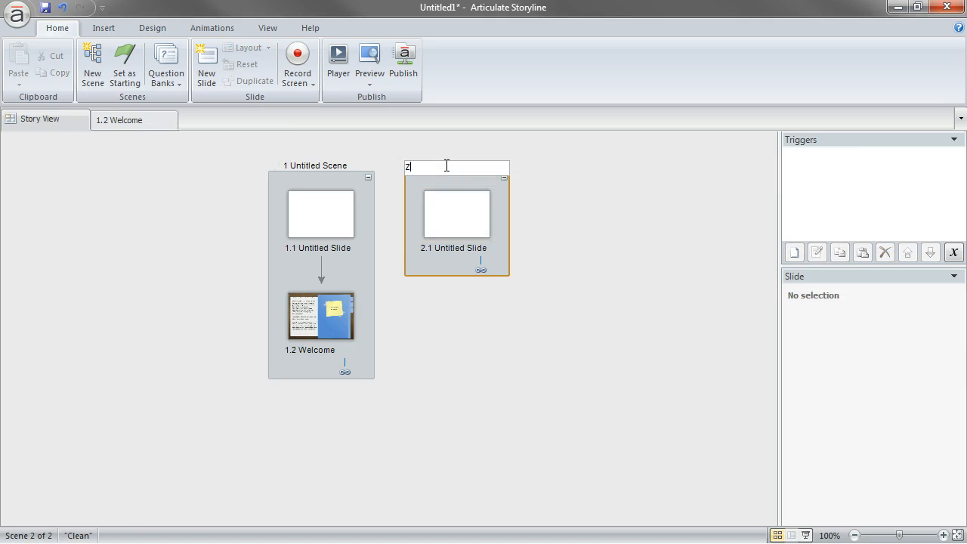
type("One")
key("Return")
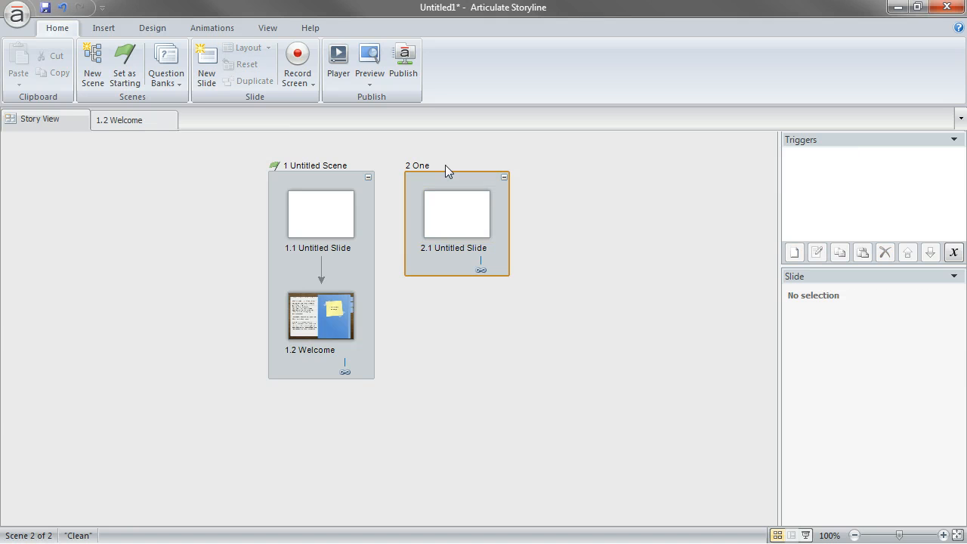
left_click(464, 207)
key("ctrl+c")
key("ctrl+v")
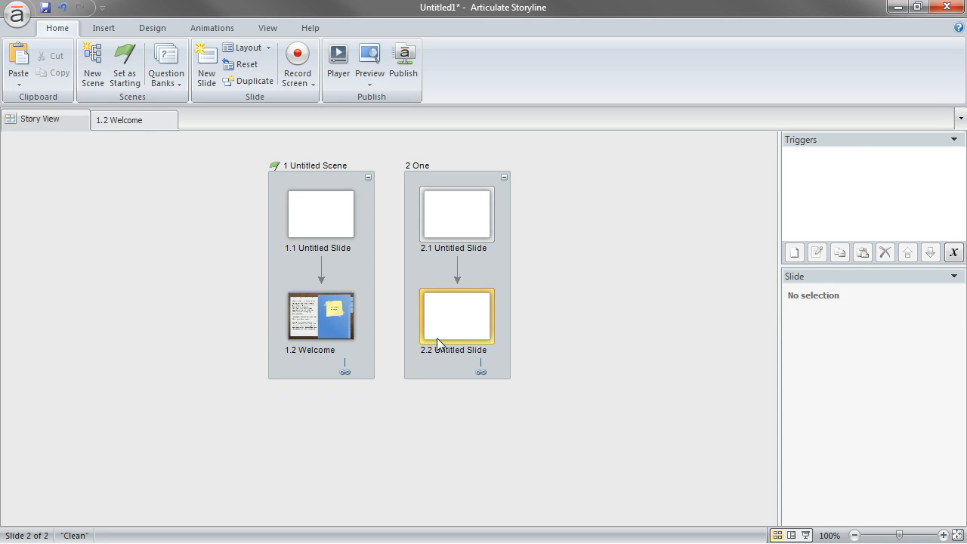
key("Delete")
Copy scene One and paste it twice to make two more scenes
left_click(473, 175)
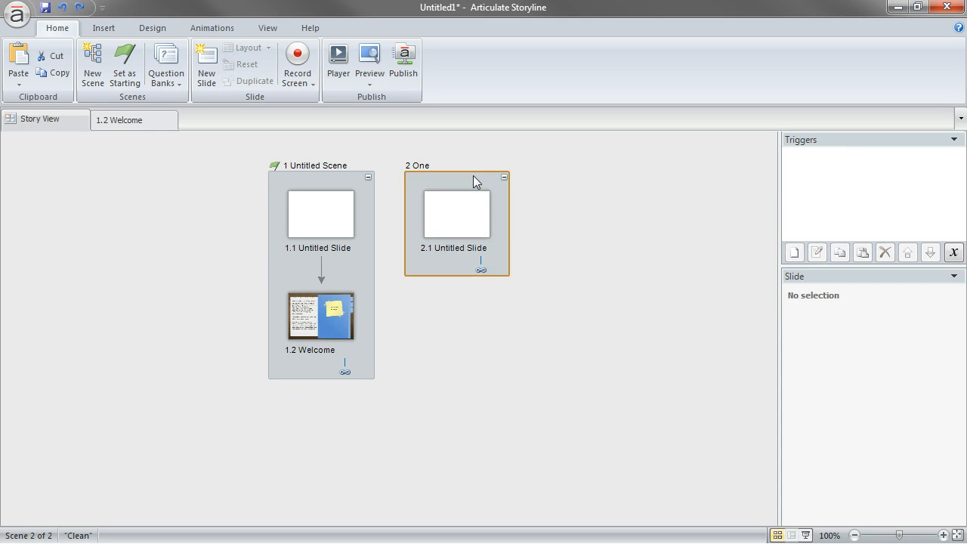
key("ctrl+c")
key("ctrl+v")
key("ctrl+v")
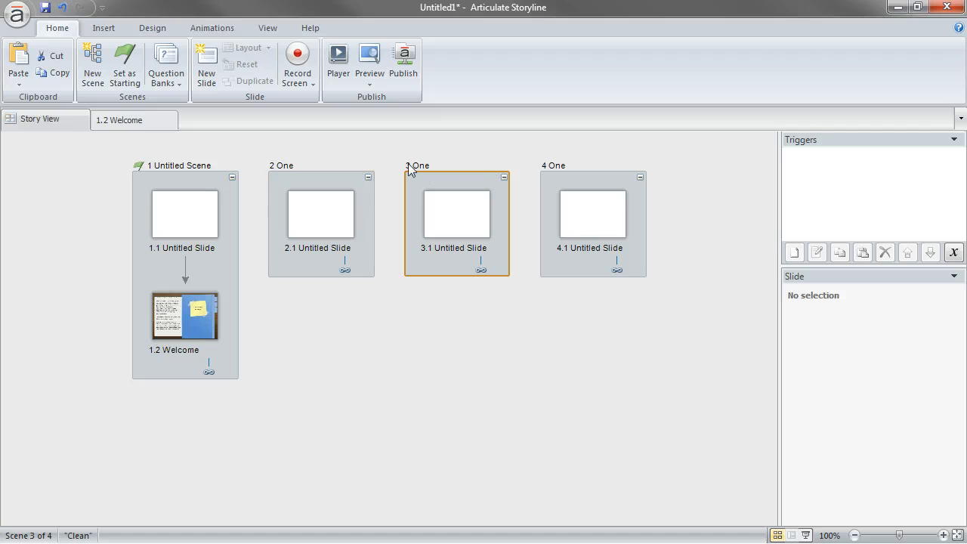
Rename the two pasted scenes as Two and Three
double_click(408, 165)
type("Two")
key("Return")
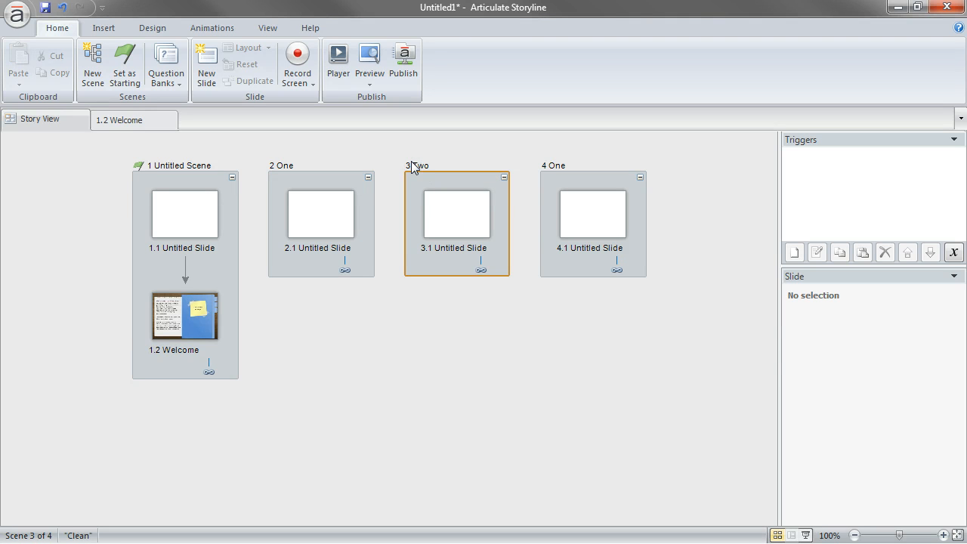
double_click(556, 162)
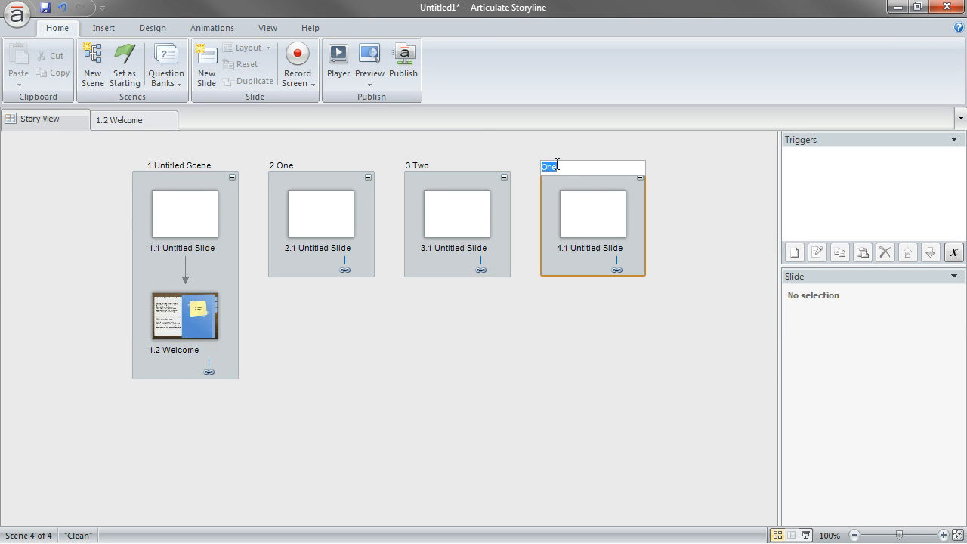
type("Three")
key("Return")
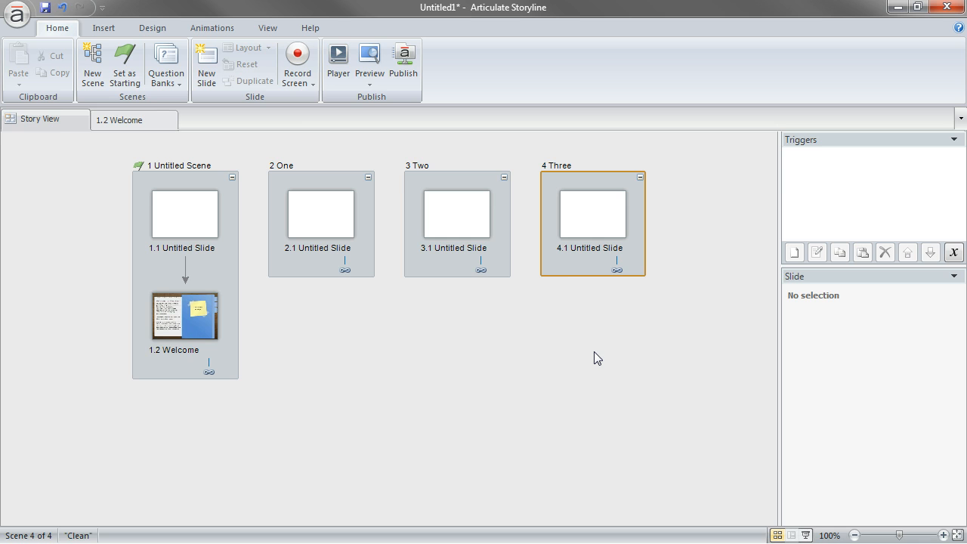
Move the Welcome slide to the start of the first scene and delete that scene's blank slide
left_click_drag(204, 324, 205, 178)
left_click(206, 317)
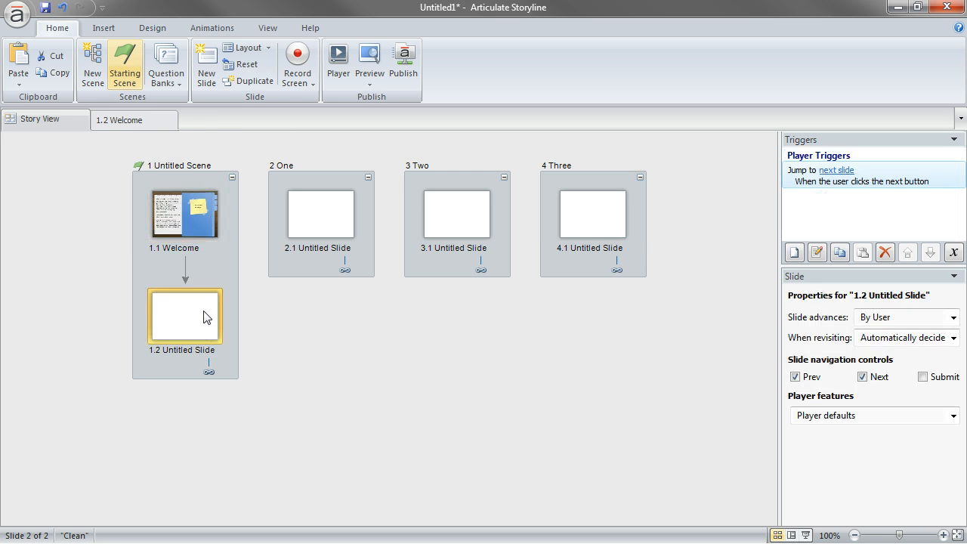
key("Delete")
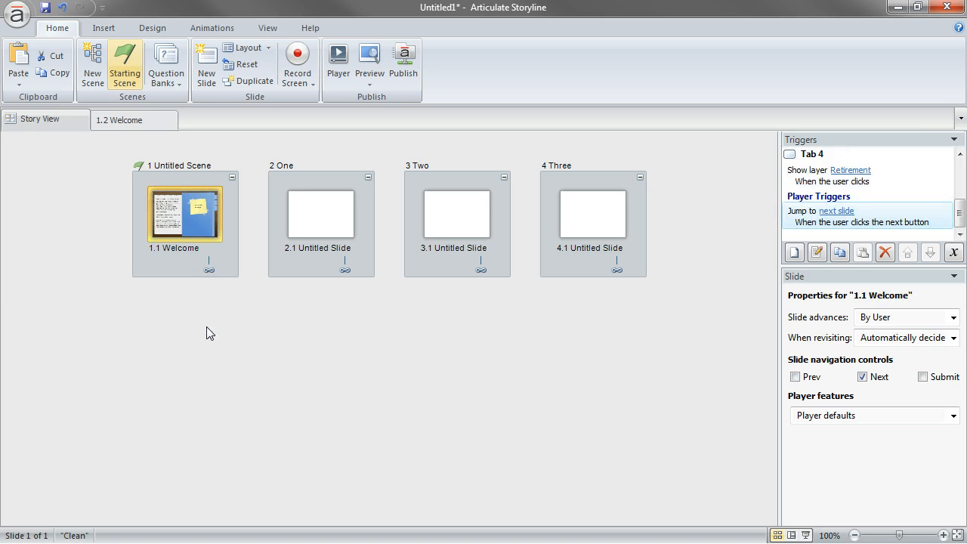
Open the Welcome slide and change the uppermost tab's Bonus layer trigger to jump to scene 2 One
double_click(201, 211)
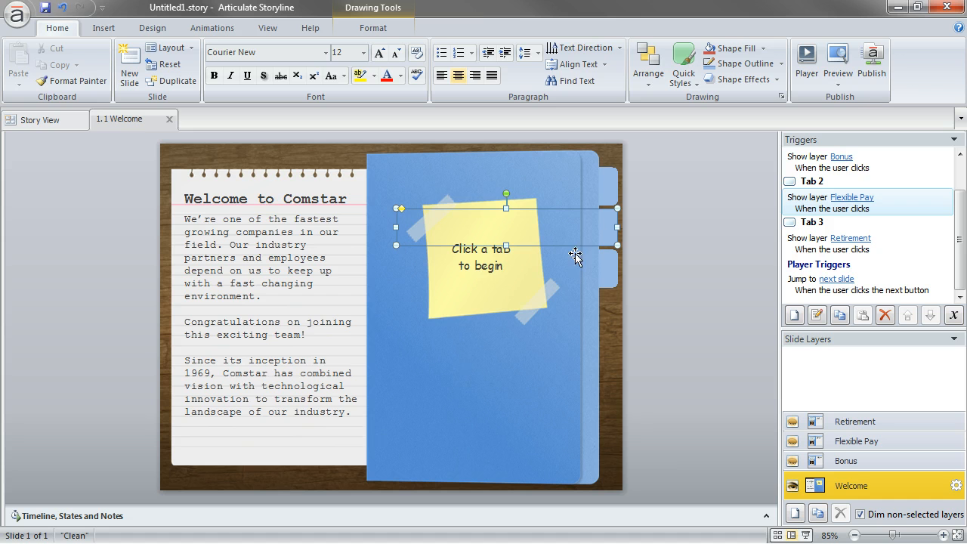
left_click(613, 195)
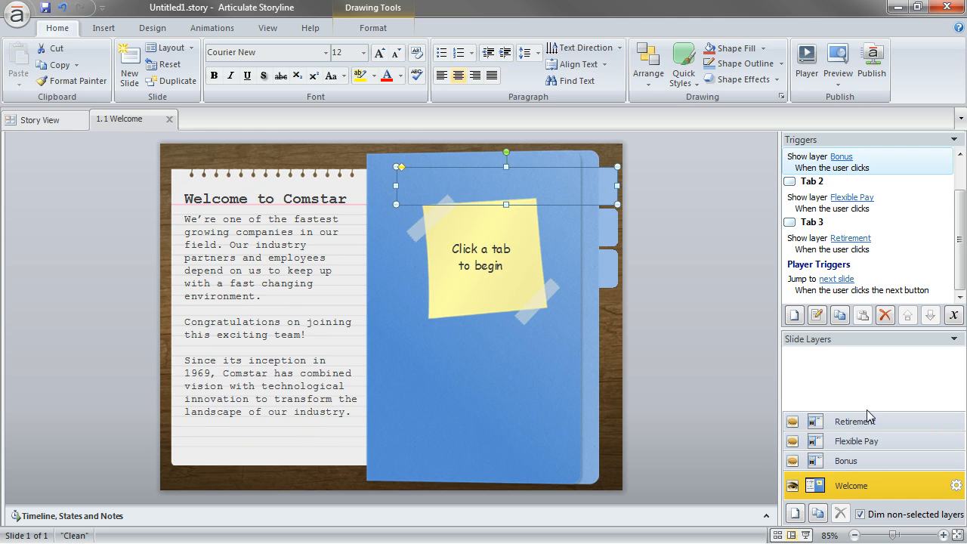
scroll(937, 196, "up", 1)
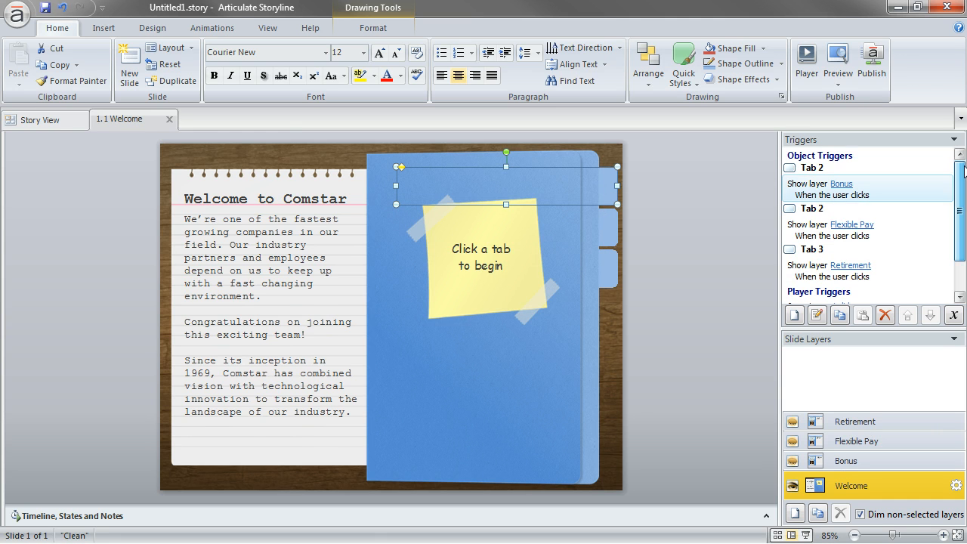
double_click(932, 194)
left_click(536, 68)
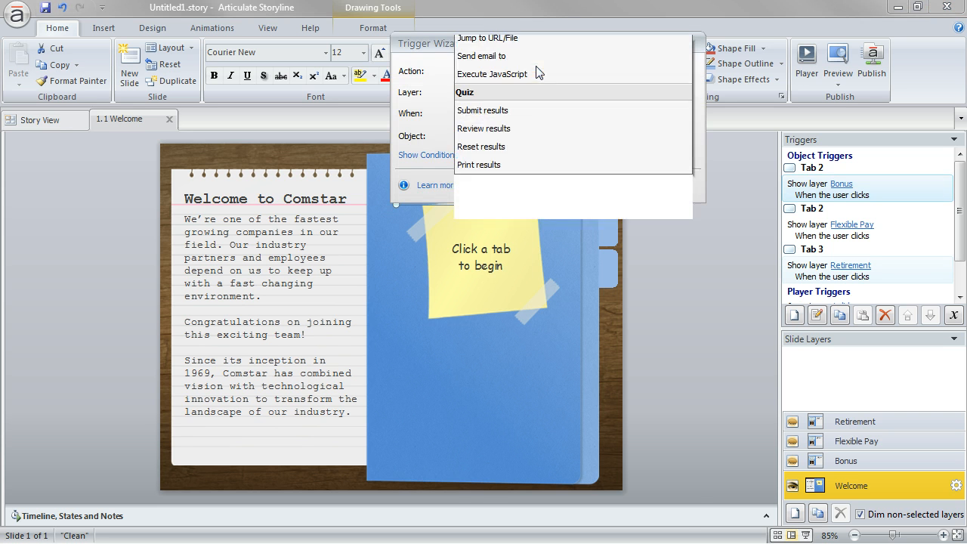
left_click(521, 135)
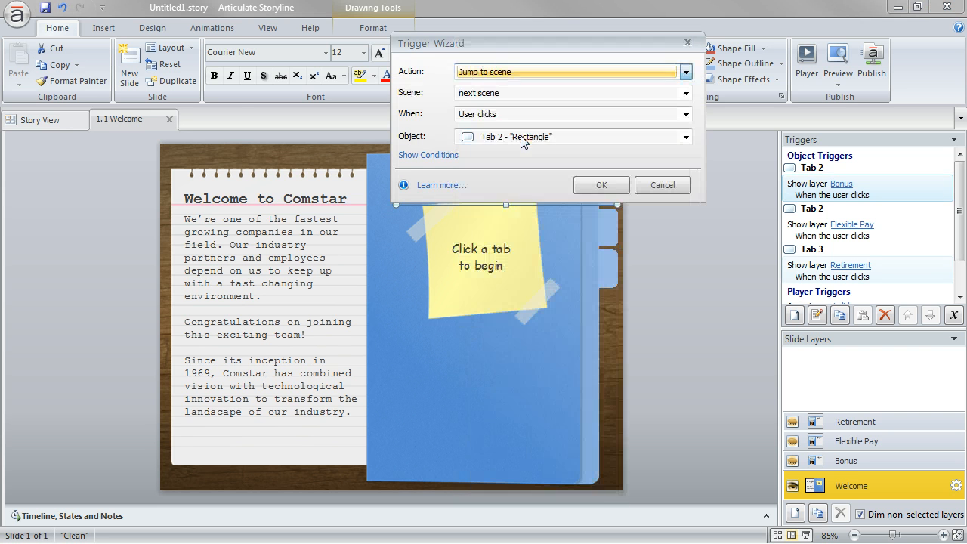
left_click(495, 93)
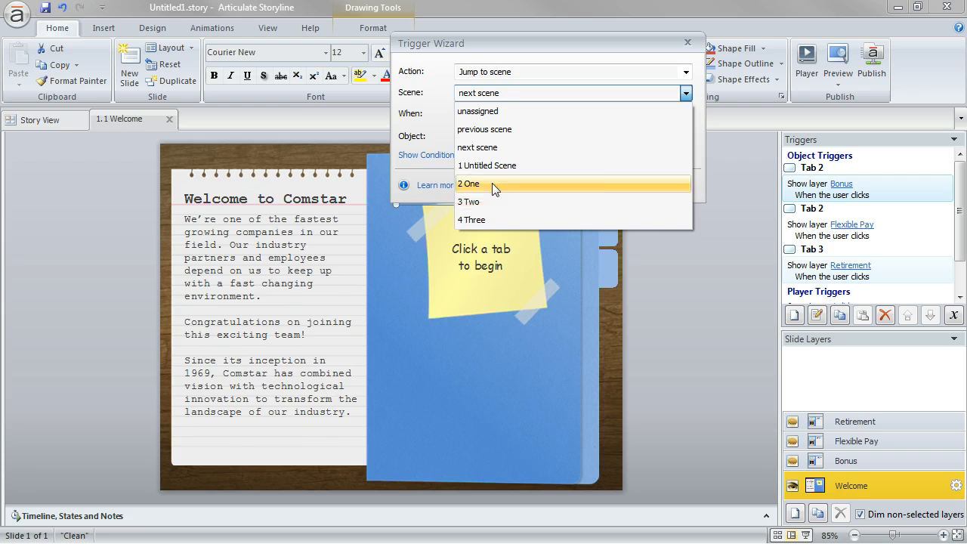
left_click(491, 183)
left_click(602, 186)
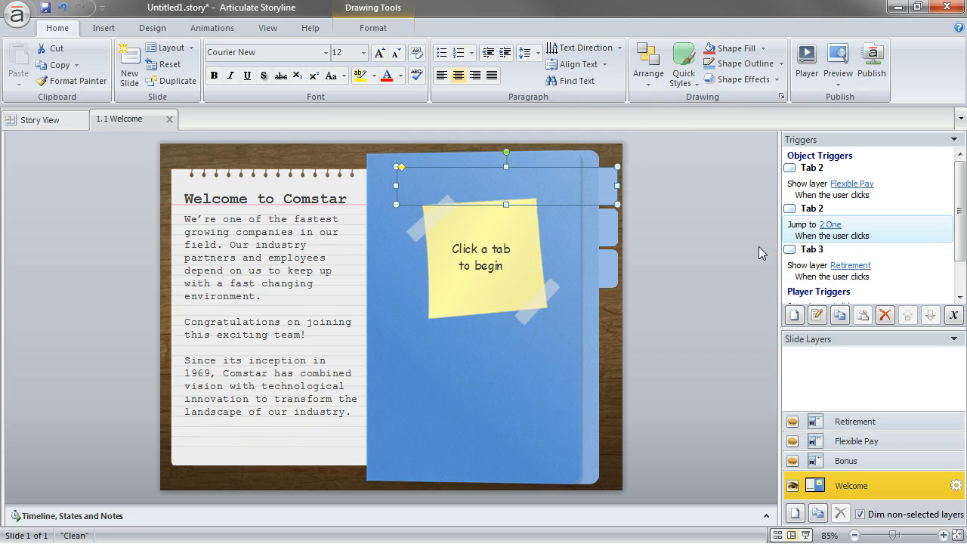
Rename the uppermost tab's rectangle as Tab 1 in the timeline, then collapse the timeline
left_click(72, 516)
double_click(93, 458)
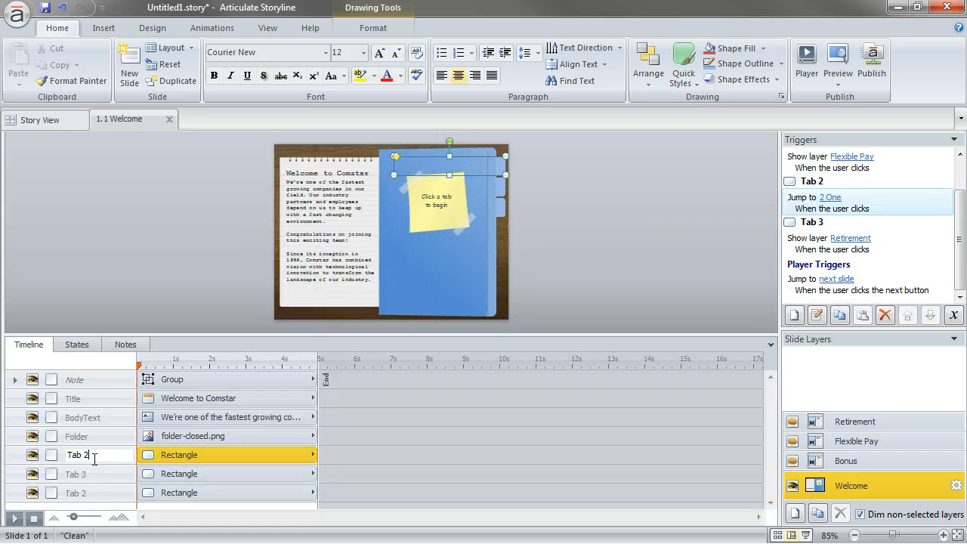
type("Tab 1")
key("Return")
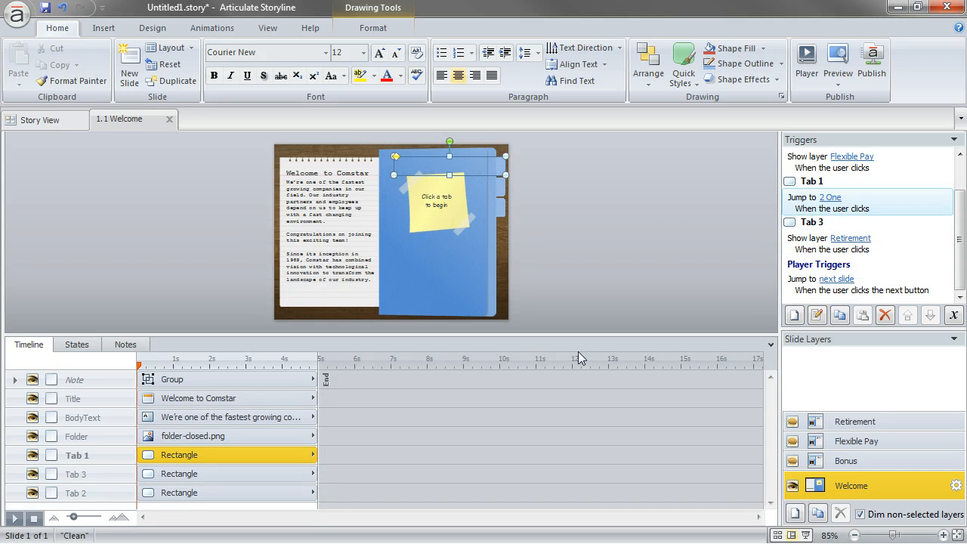
left_click(770, 345)
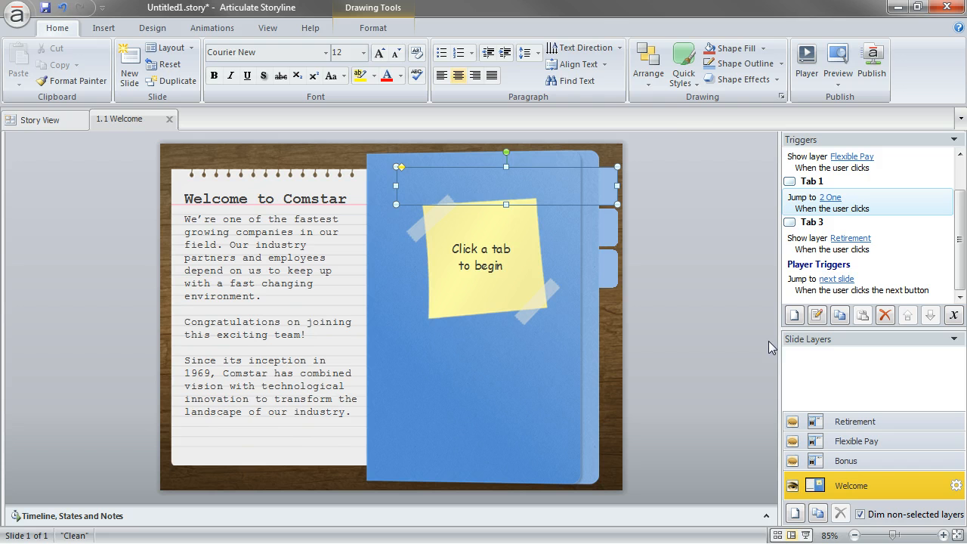
Change the Tab 3 trigger from showing the Retirement layer to jumping to scene 4 Three
double_click(802, 248)
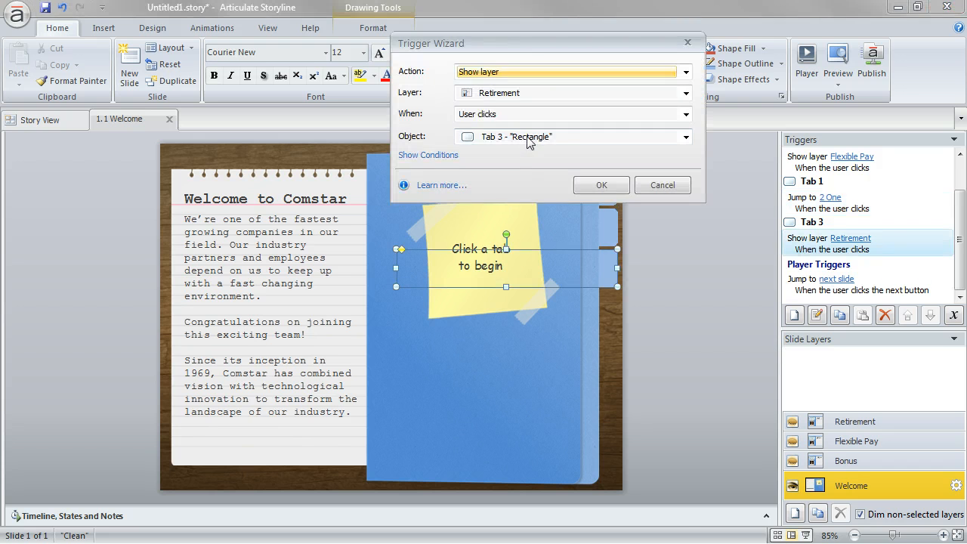
left_click(522, 72)
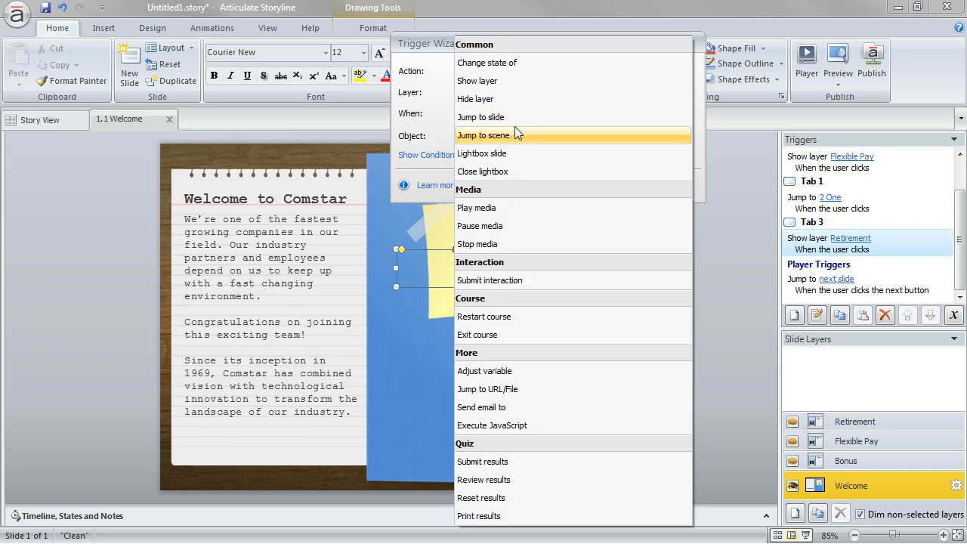
left_click(515, 135)
left_click(527, 94)
left_click(511, 220)
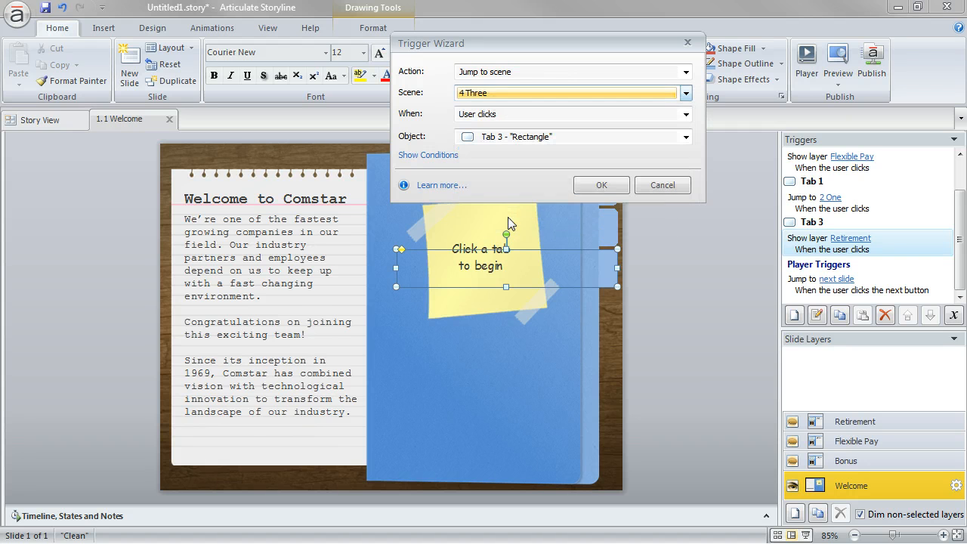
left_click(593, 184)
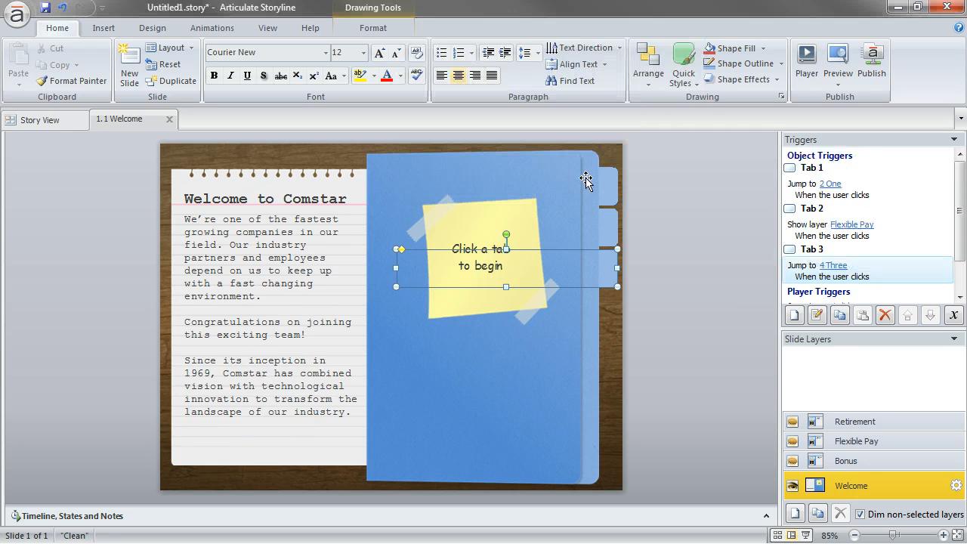
Change the Tab 2 trigger from showing the Flexible Pay layer to jumping to scene 3 Two
double_click(900, 224)
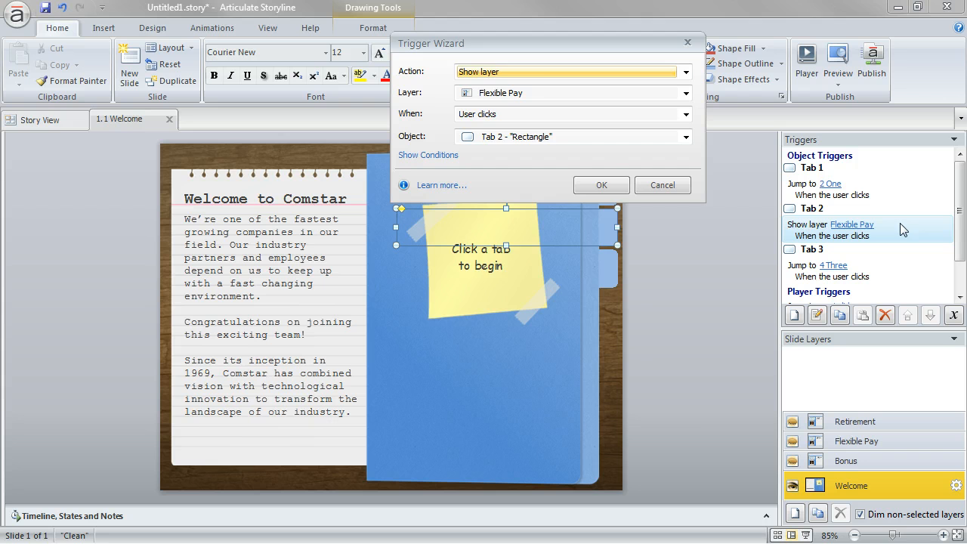
left_click(533, 72)
left_click(542, 139)
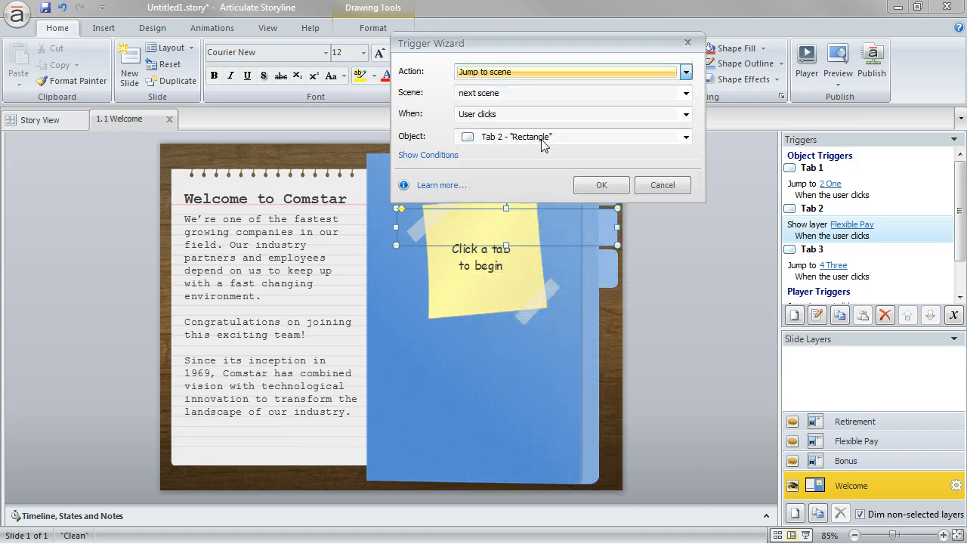
left_click(533, 93)
left_click(520, 200)
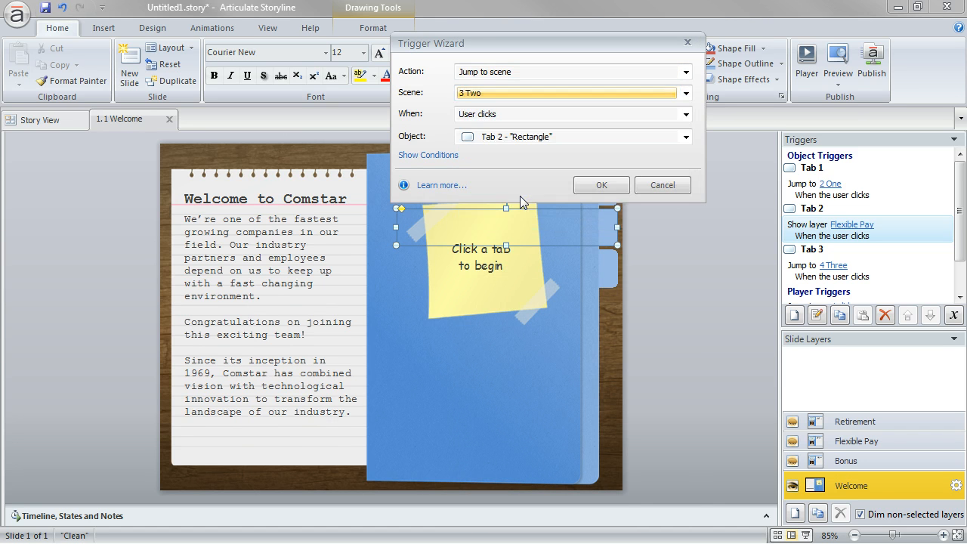
left_click(606, 187)
Check how the scenes are linked in the story view and reopen the Welcome slide
left_click(38, 119)
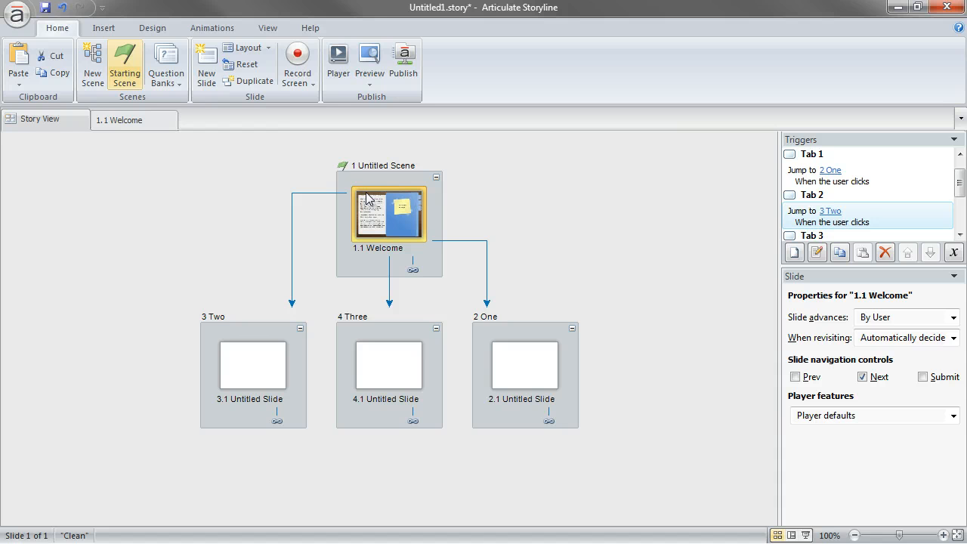
double_click(419, 209)
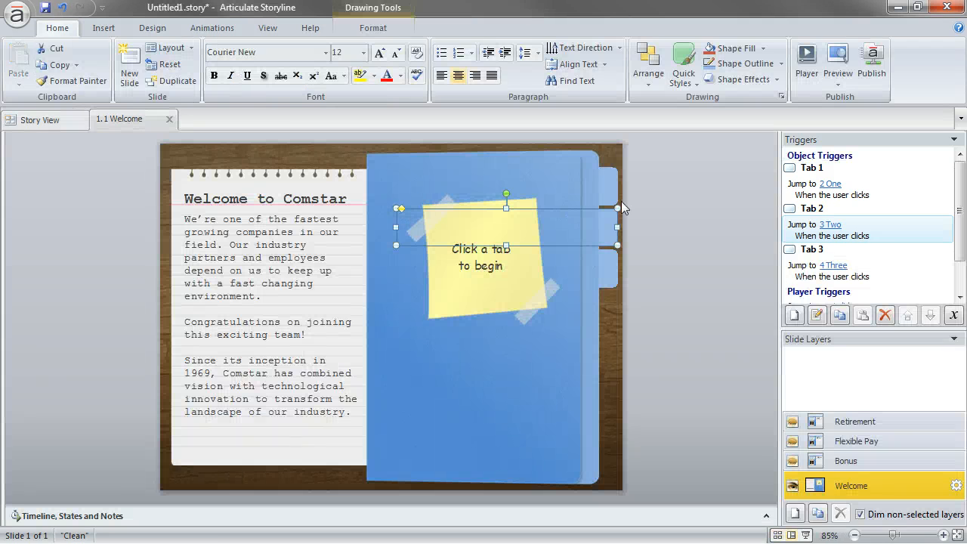
Cut the blue folder picture and its three tab rectangles from the Welcome slide
left_click(701, 199)
left_click(584, 182)
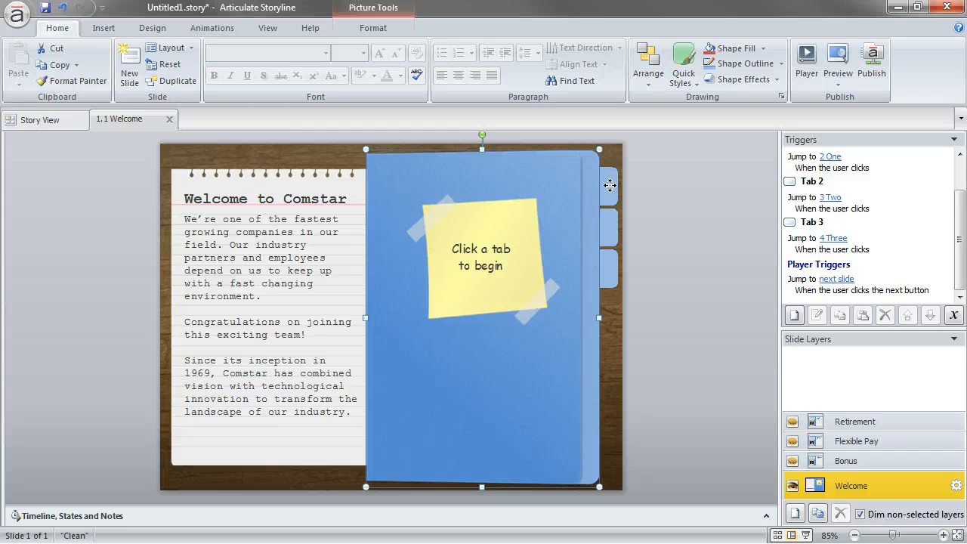
left_click(611, 186)
left_click(617, 230, "shift")
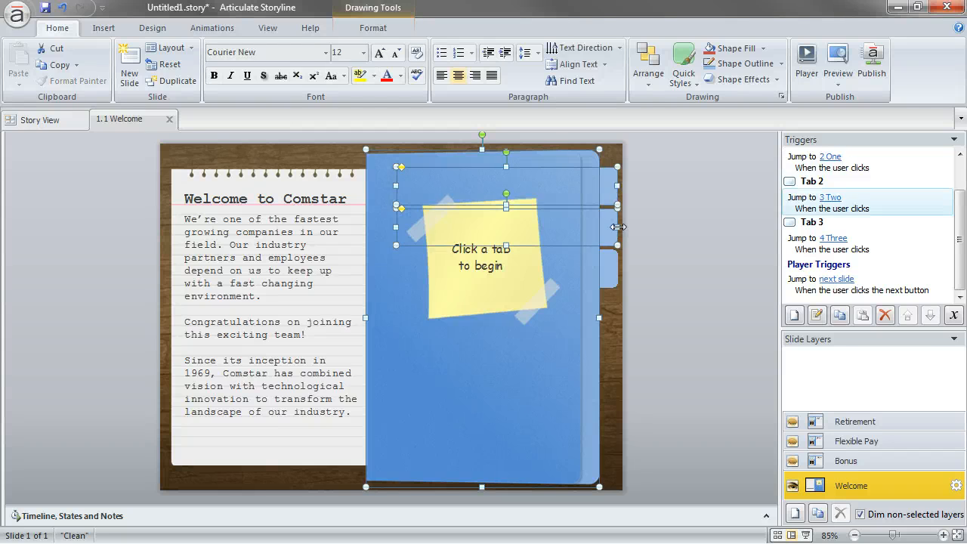
left_click(616, 269, "shift")
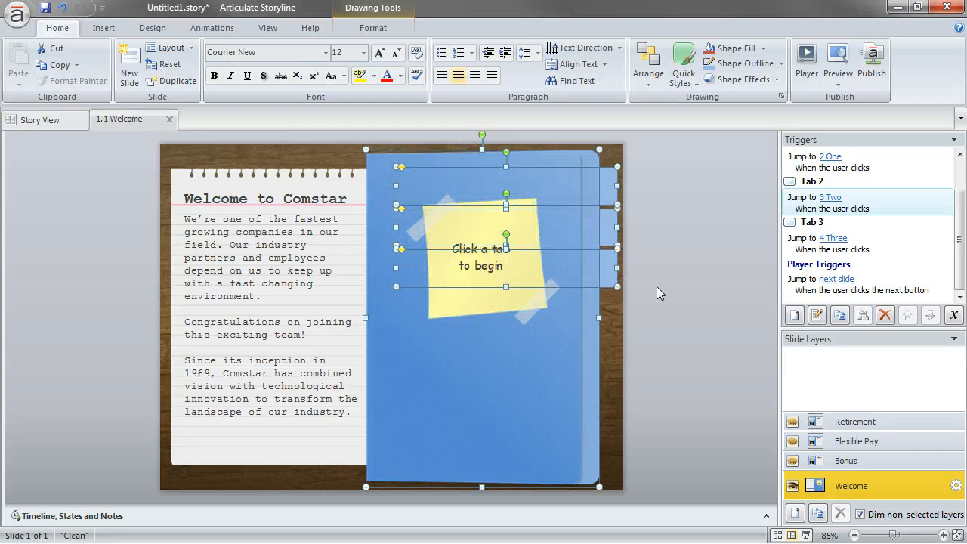
key("Delete")
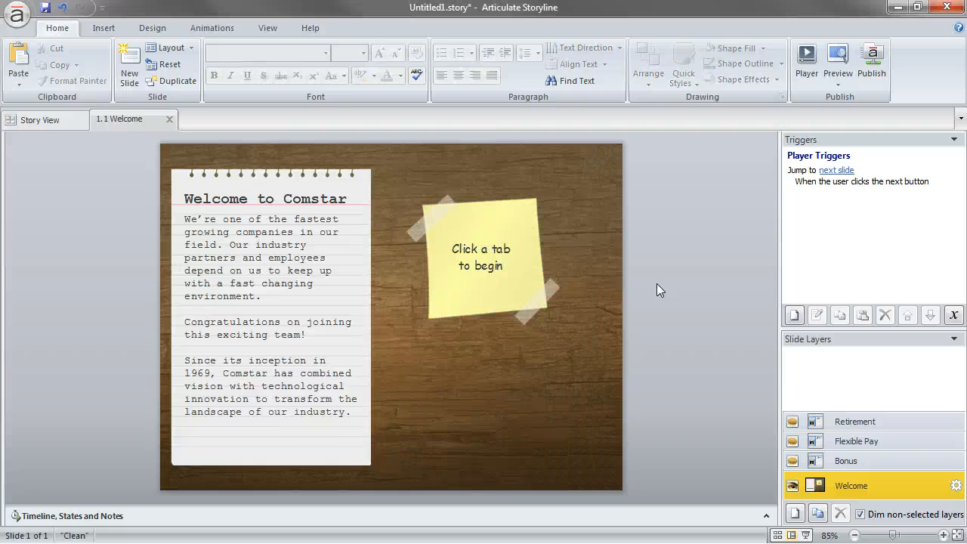
Paste the folder and its three tabs onto the Title Only layout in the slide master and check the tabs' triggers
left_click(277, 34)
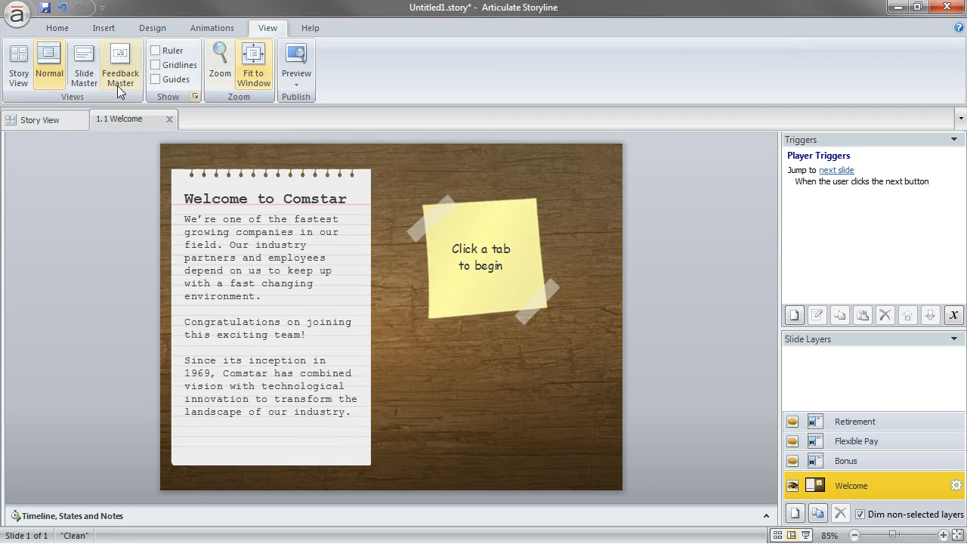
left_click(84, 66)
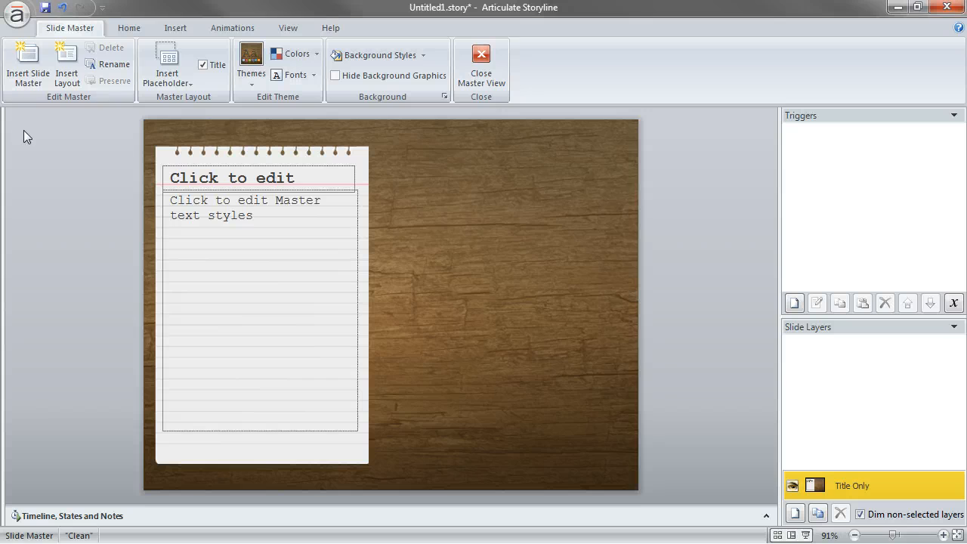
left_click_drag(5, 135, 127, 144)
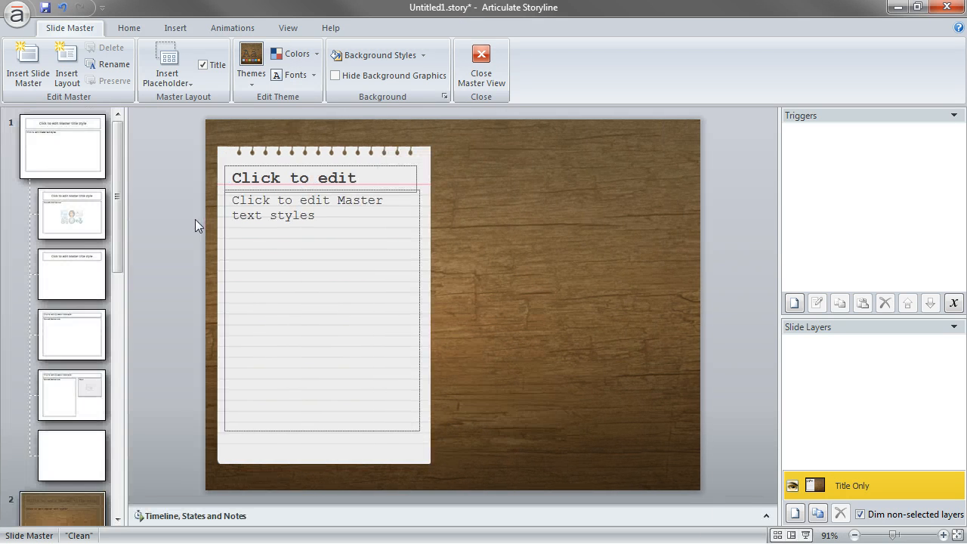
left_click_drag(118, 257, 126, 392)
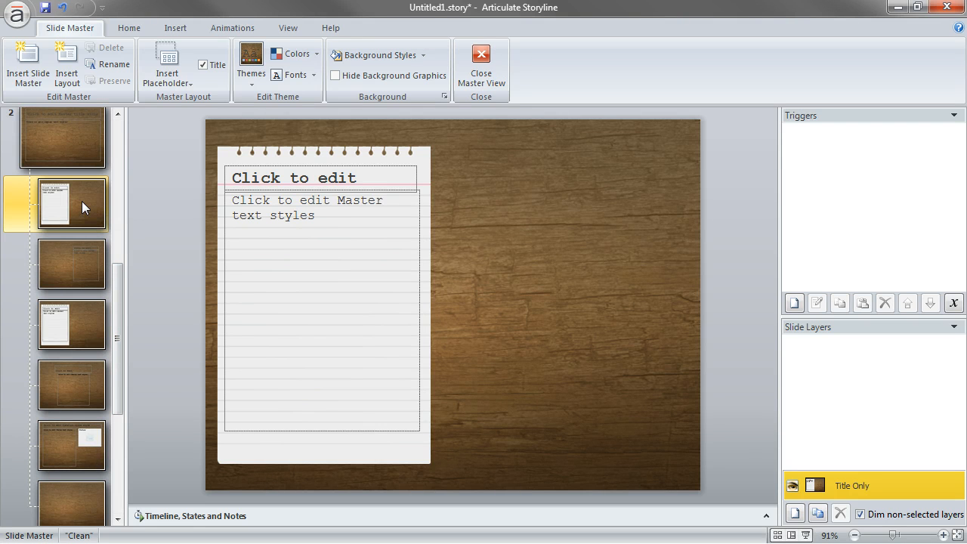
key("ctrl+v")
left_click(729, 318)
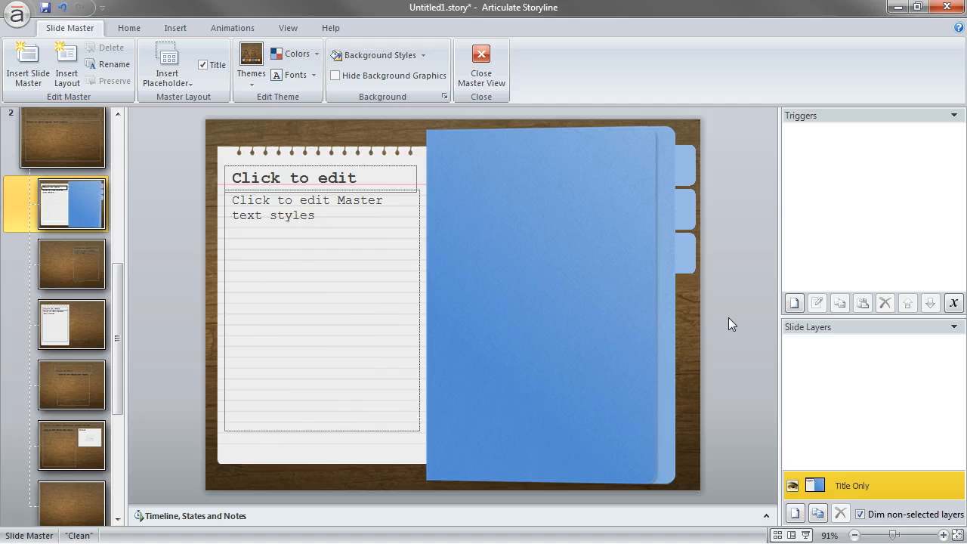
left_click(689, 172)
left_click(695, 204)
left_click(694, 250)
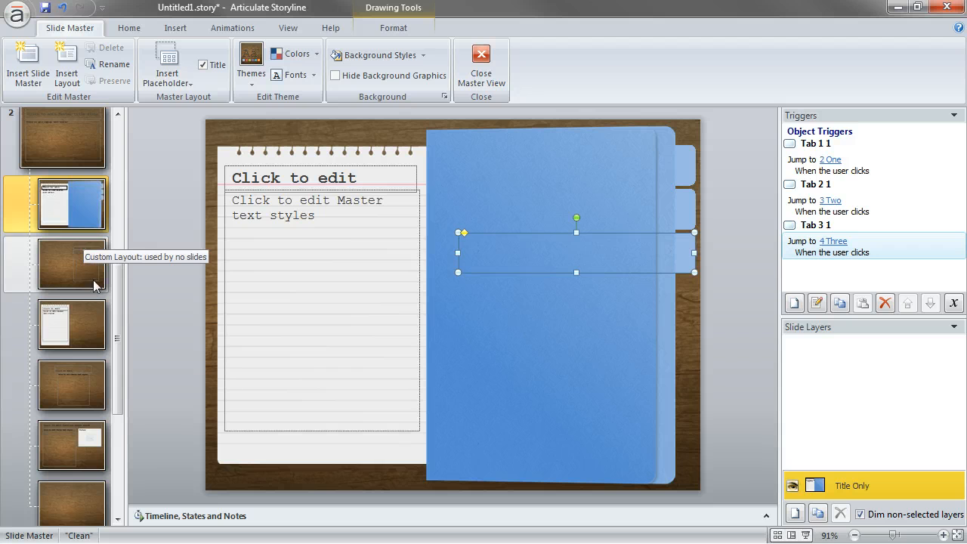
Paste the folder and tabs onto the Blank layout and stretch the folder picture leftward across nearly the whole slide
left_click(75, 511)
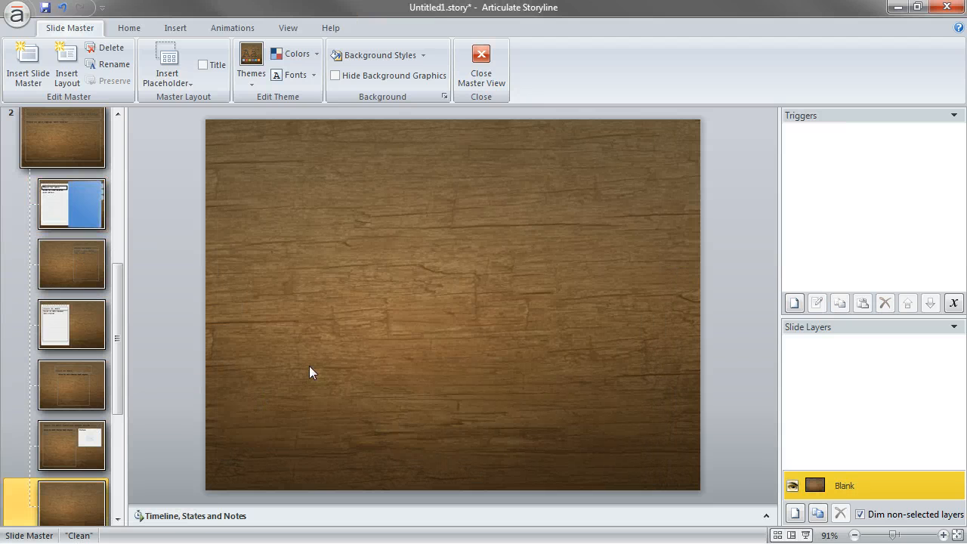
key("ctrl+v")
left_click(361, 292)
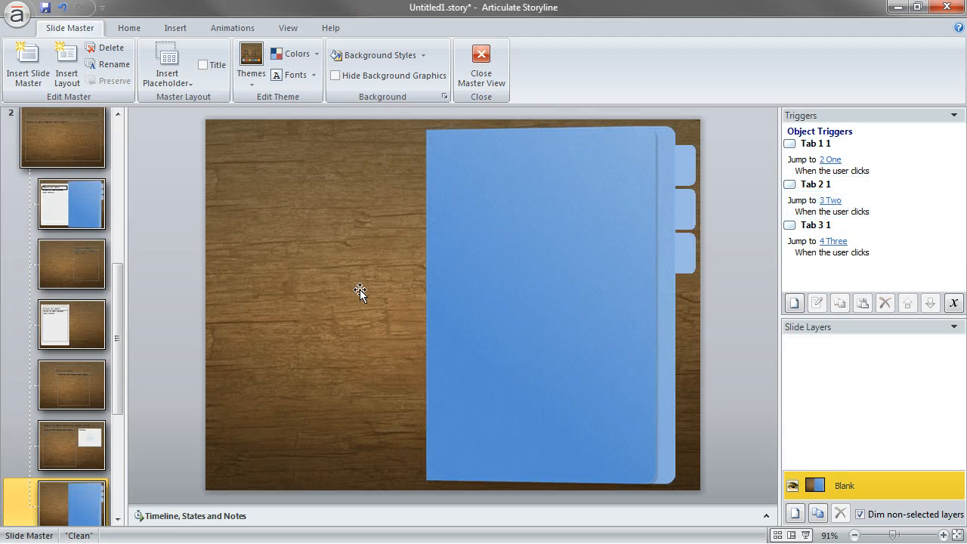
left_click(521, 329)
left_click_drag(425, 306, 212, 311)
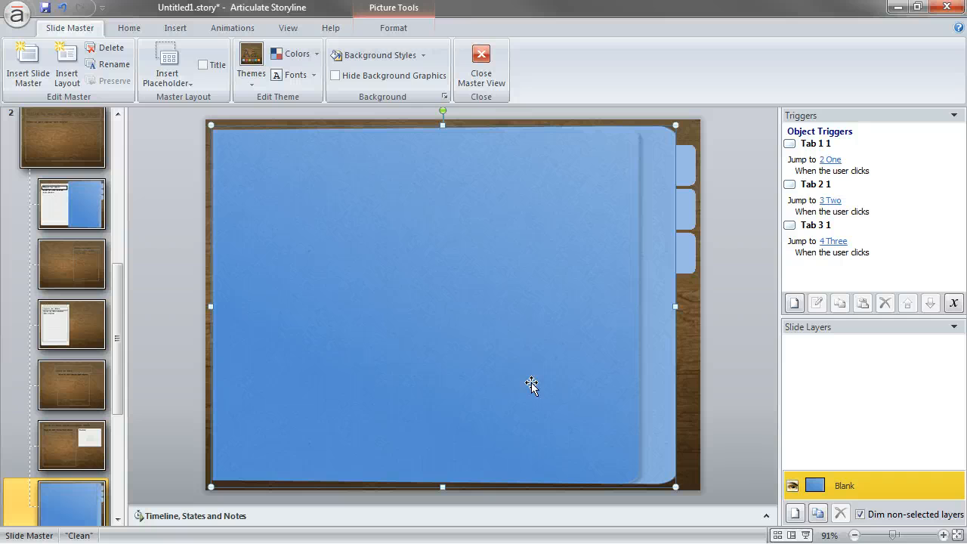
Delete the four layouts between the Title Only and Blank layouts of the second slide master
left_click(69, 454)
left_click(71, 267, "shift")
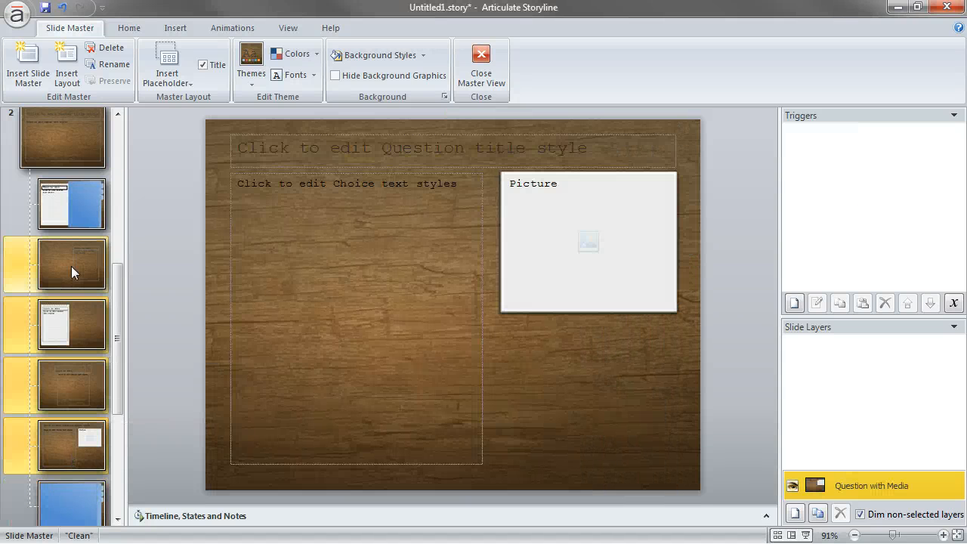
key("Delete")
Rename the Title Only layout with the notebook page and folder as start
left_click(67, 259)
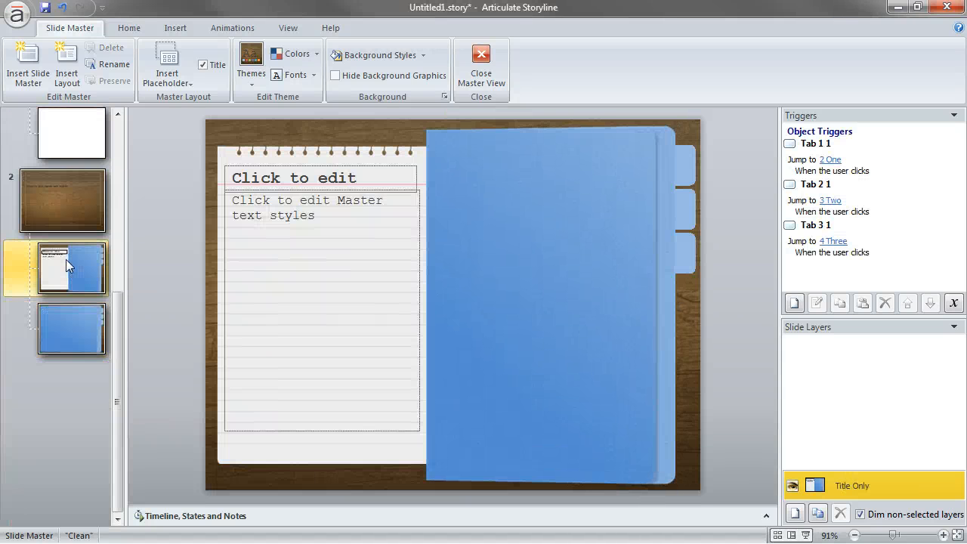
right_click(65, 260)
left_click(113, 381)
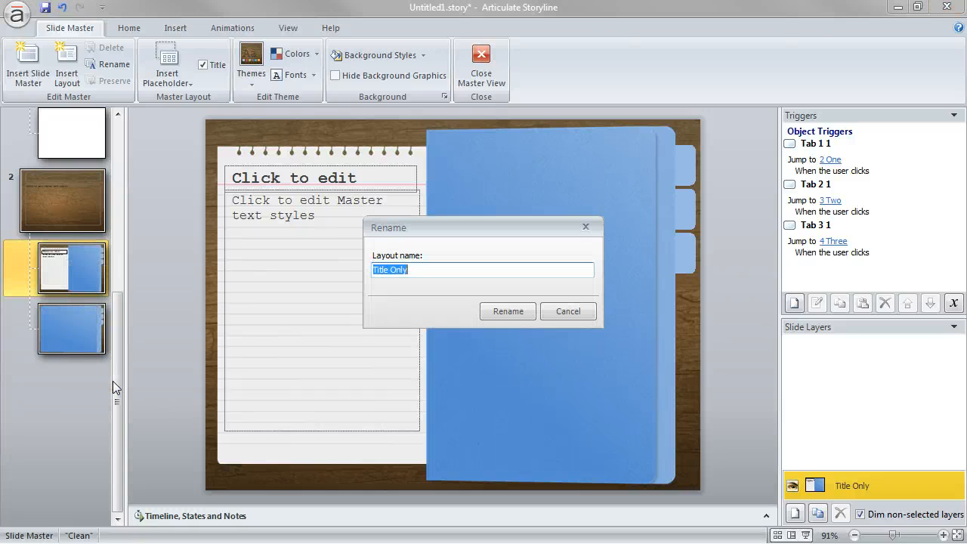
type("start")
key("Return")
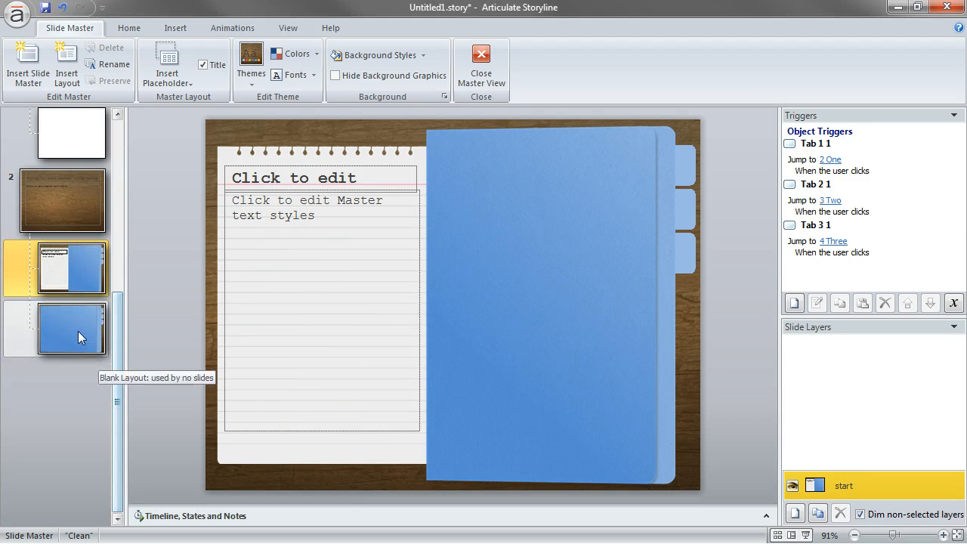
Duplicate the Blank layout with the wide folder twice
left_click(78, 331)
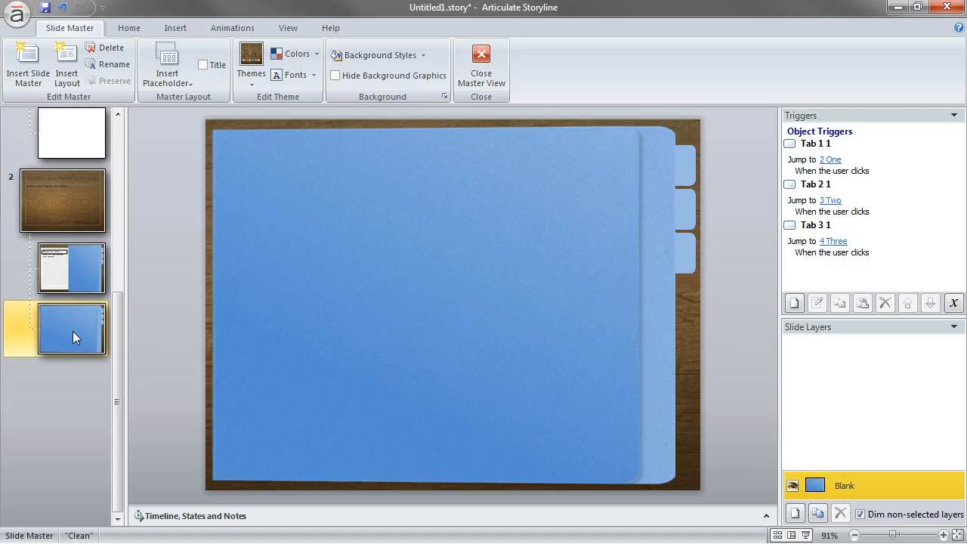
key("ctrl+d")
key("ctrl+d")
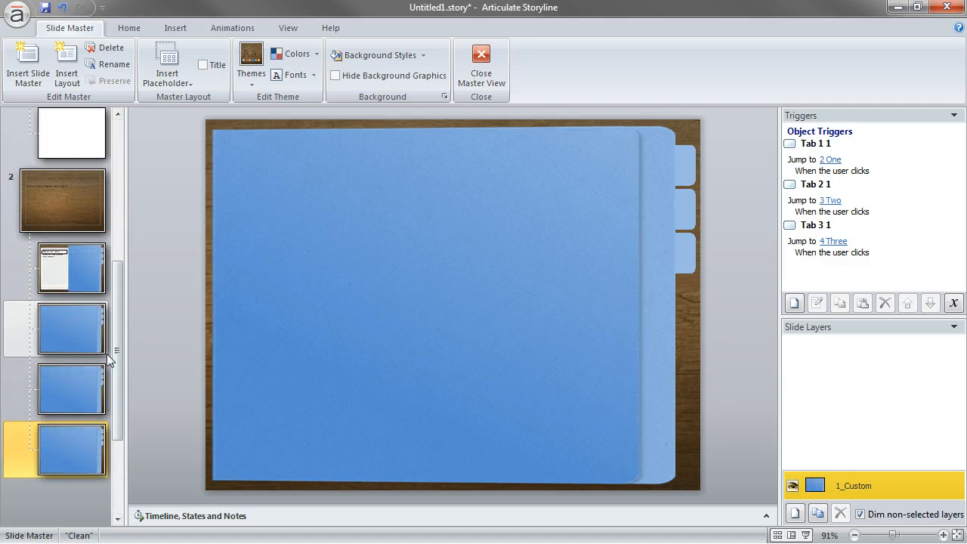
Rename the original Blank layout with the wide folder as tab1
left_click(85, 333)
right_click(85, 332)
left_click(151, 459)
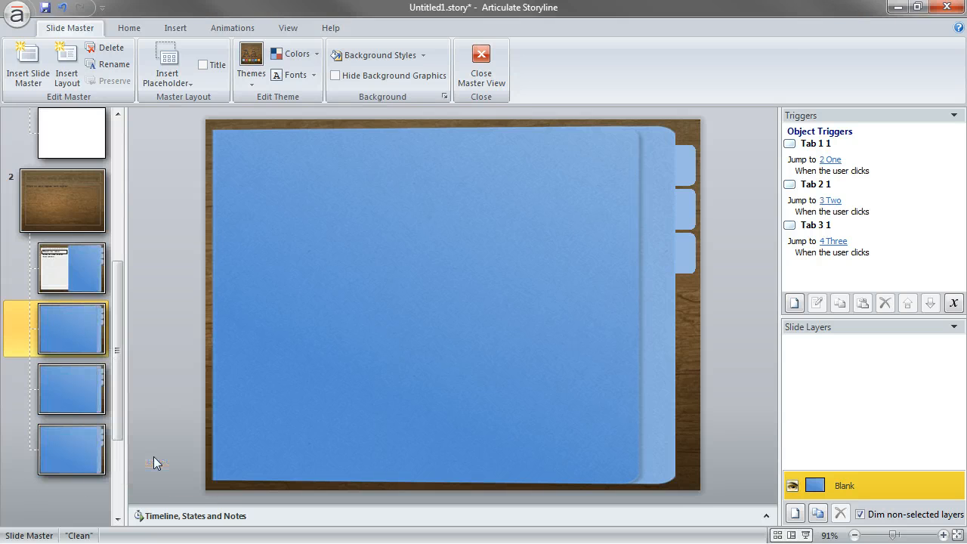
type("tab1")
key("Return")
Rename the first duplicate of the wide folder layout as tab2
right_click(71, 378)
left_click(130, 511)
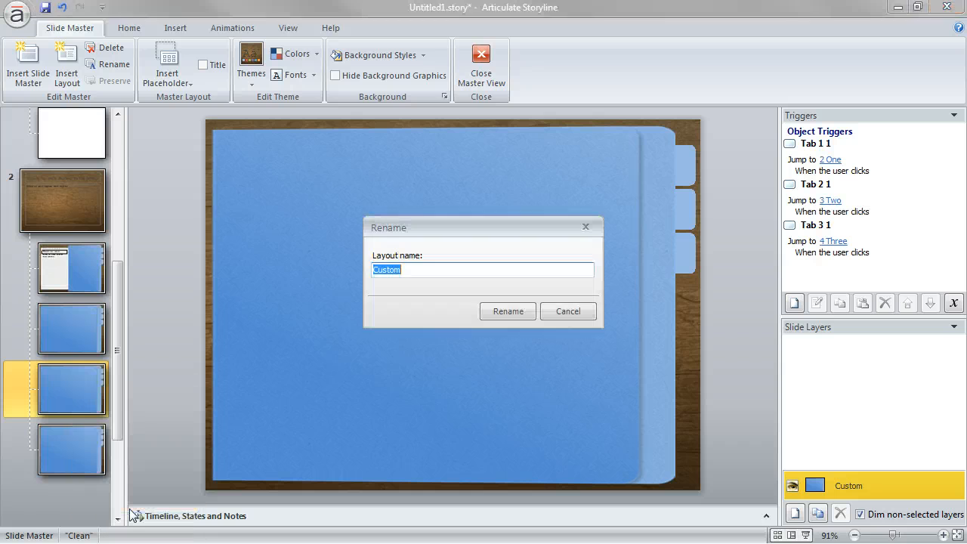
type("tab2")
key("Return")
Rename the second duplicate of the wide folder layout as tab3
right_click(63, 454)
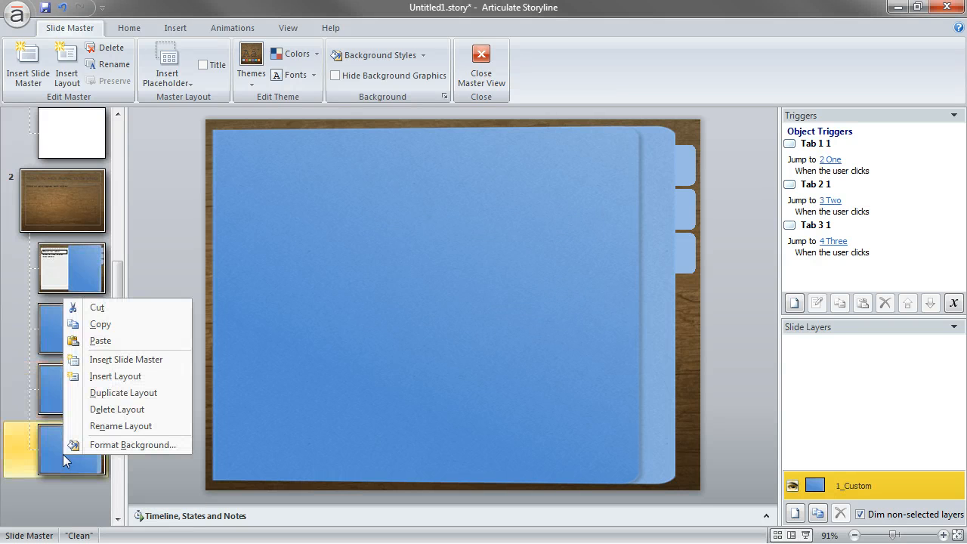
left_click(128, 428)
type("tab3")
key("Return")
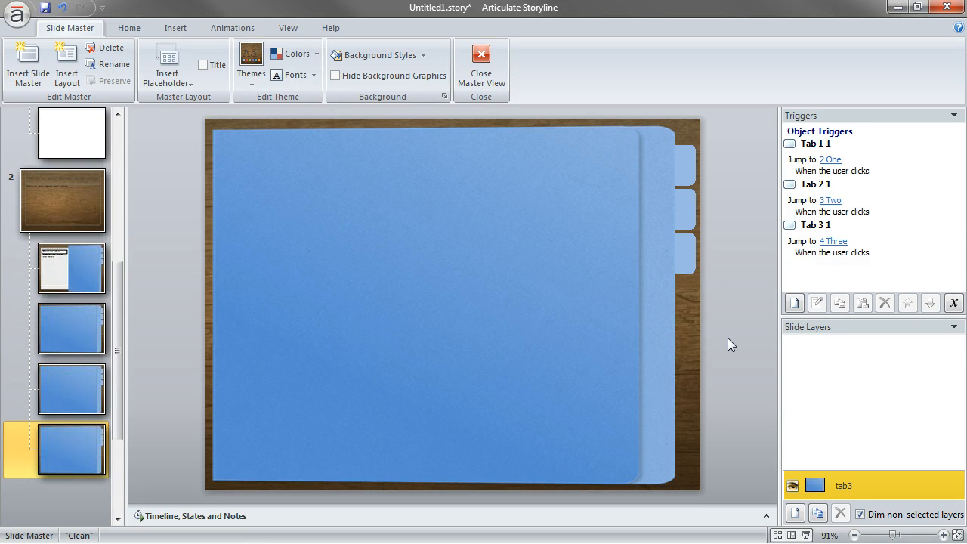
Set the initial state of the uppermost tab on the tab1 layout to Selected
left_click(95, 277)
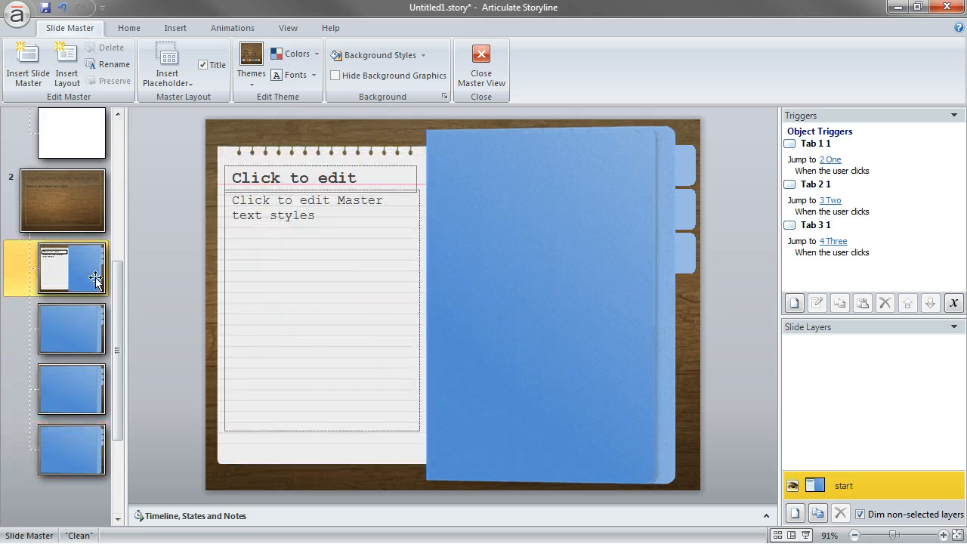
left_click(82, 336)
left_click(193, 522)
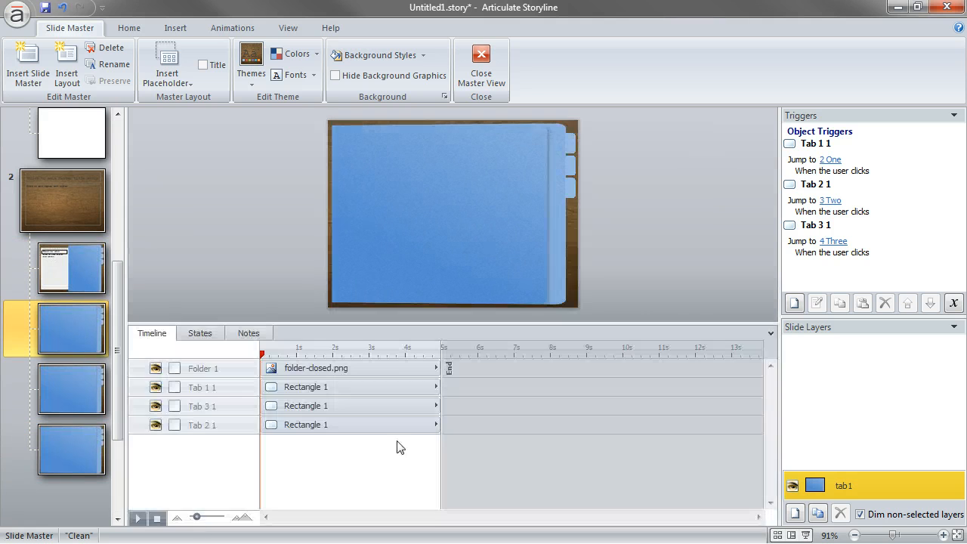
left_click(573, 142)
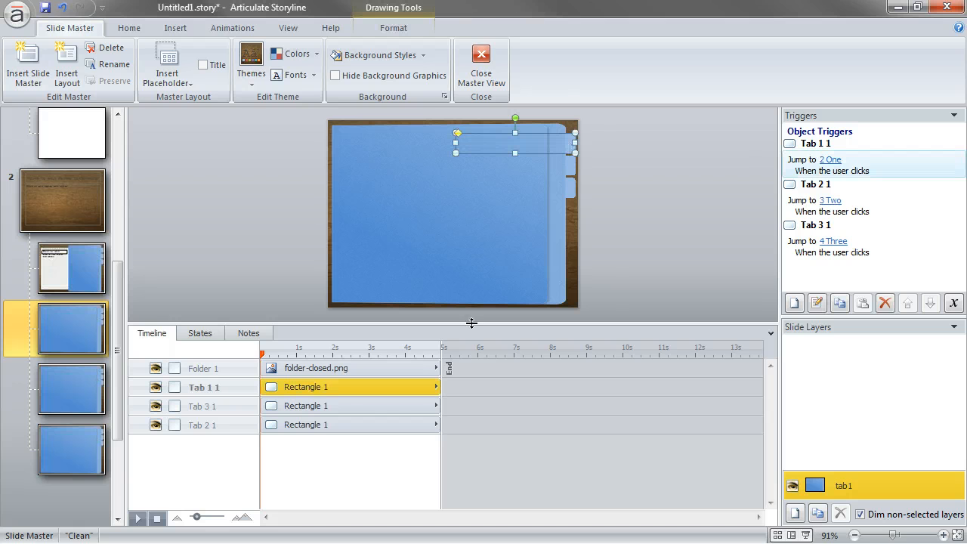
left_click(203, 336)
left_click(335, 360)
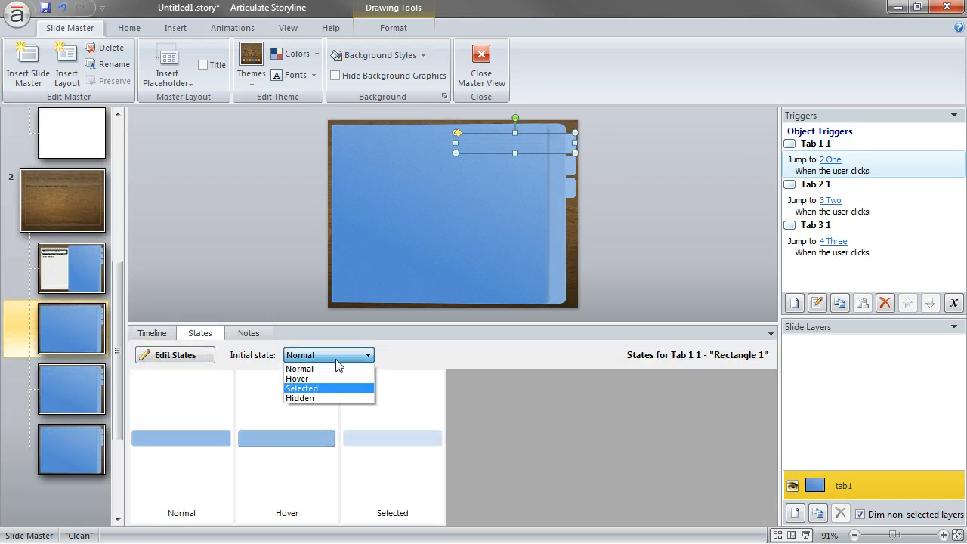
left_click(333, 388)
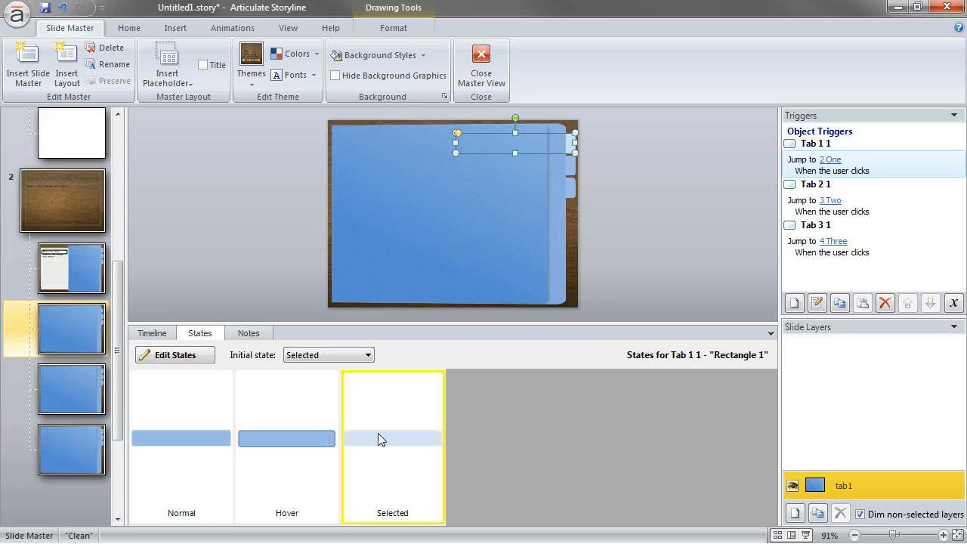
left_click(233, 264)
Set the initial state of the middle tab on the tab2 layout to Selected
left_click(97, 372)
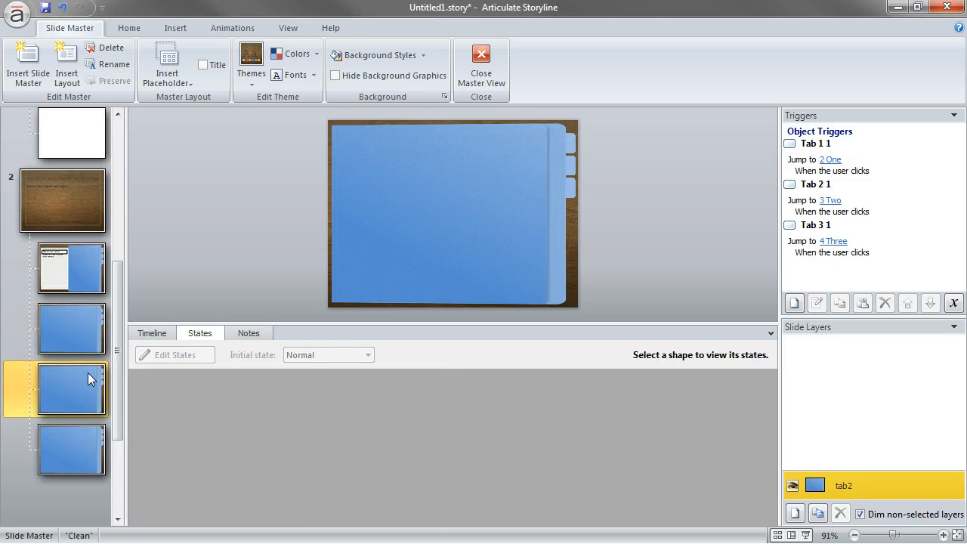
left_click(573, 169)
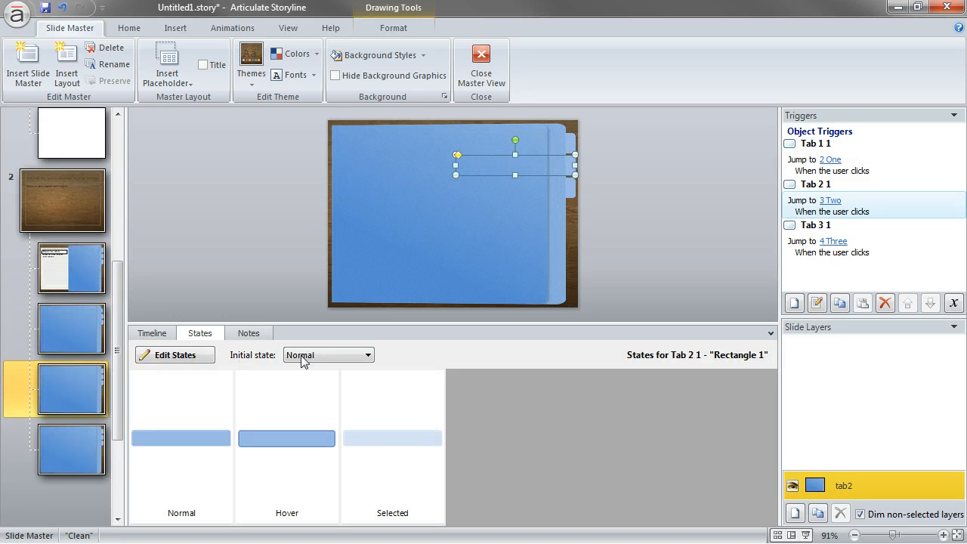
left_click(303, 359)
left_click(302, 388)
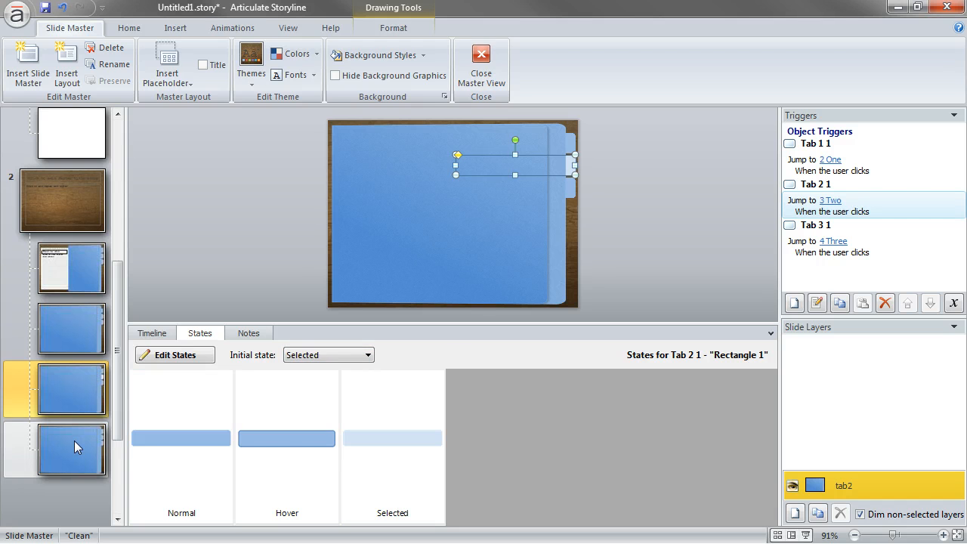
Set the initial state of the lowest tab on the tab3 layout to Selected, then close the master view
left_click(74, 441)
left_click(571, 188)
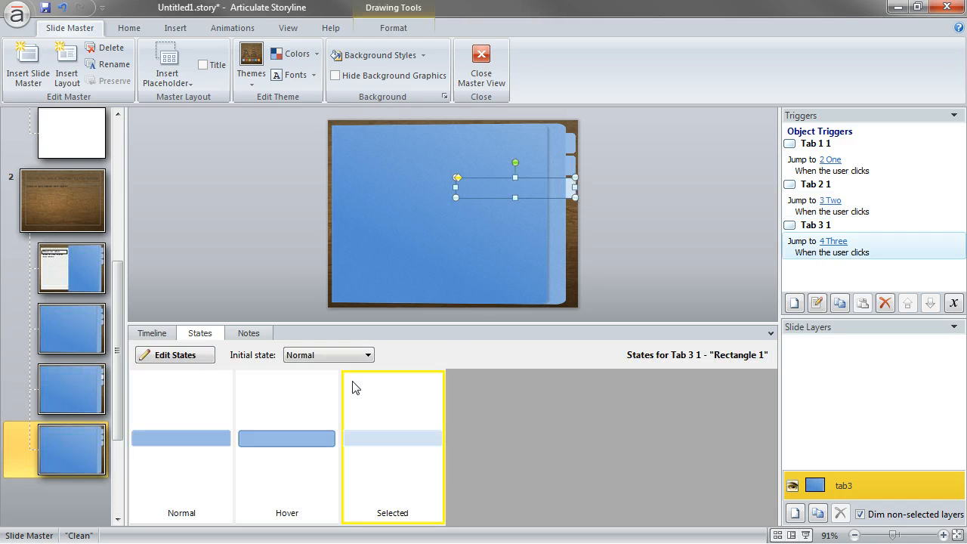
left_click(332, 356)
left_click(301, 388)
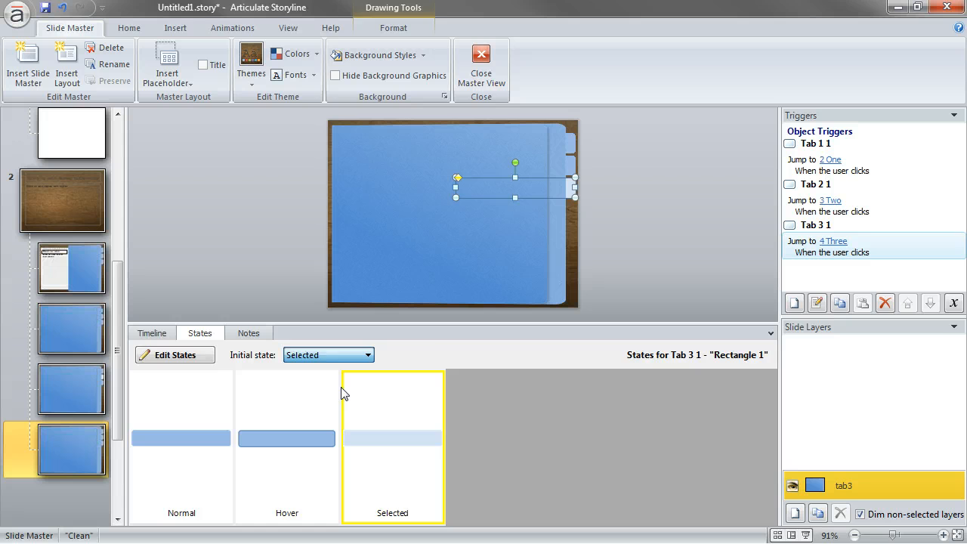
left_click(252, 263)
left_click_drag(343, 325, 356, 461)
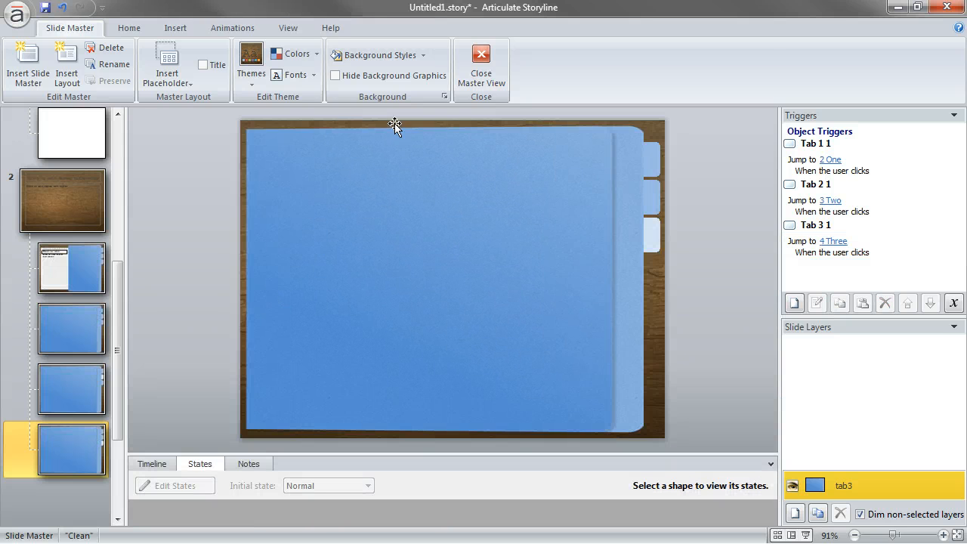
left_click(482, 62)
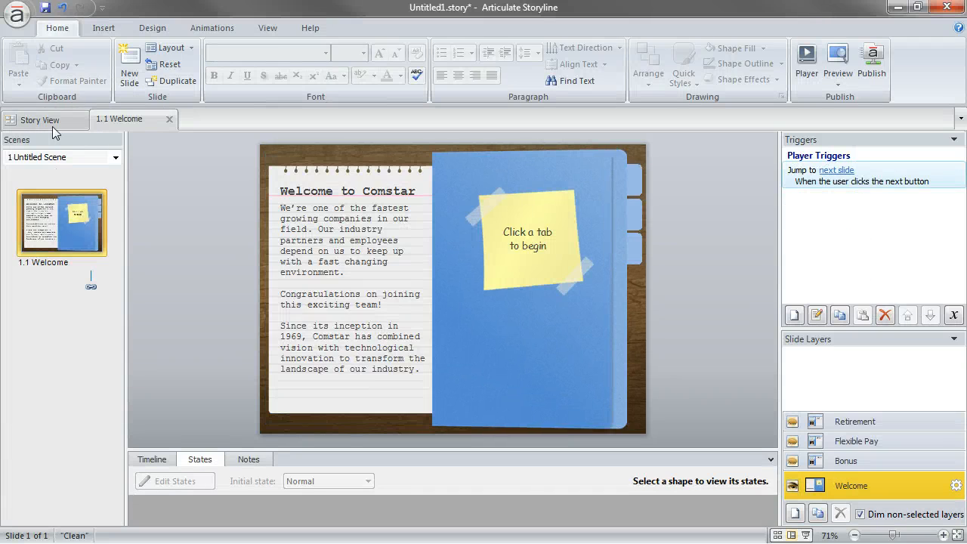
Return to the story overview and apply the tab1 layout to slide 2.1 in scene One
left_click(45, 117)
left_click(306, 214)
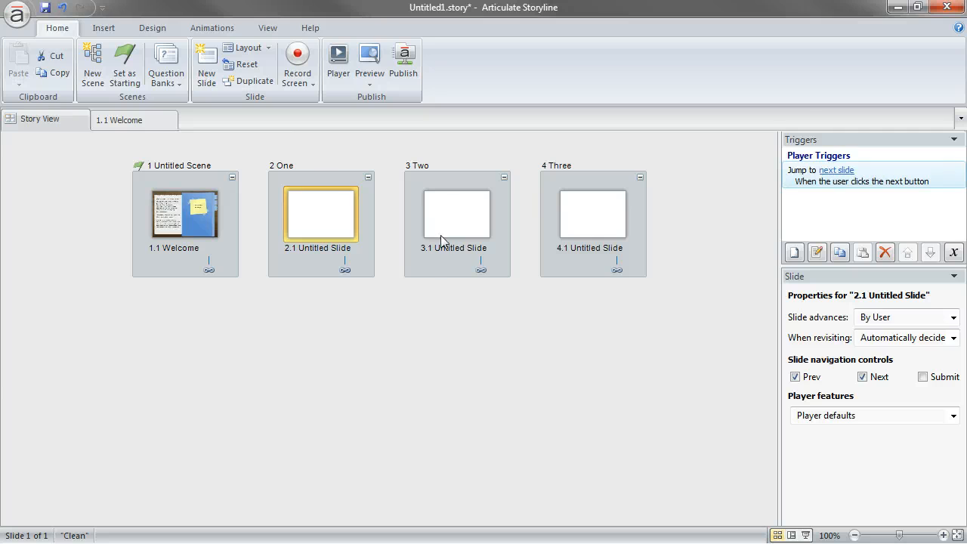
left_click(378, 320)
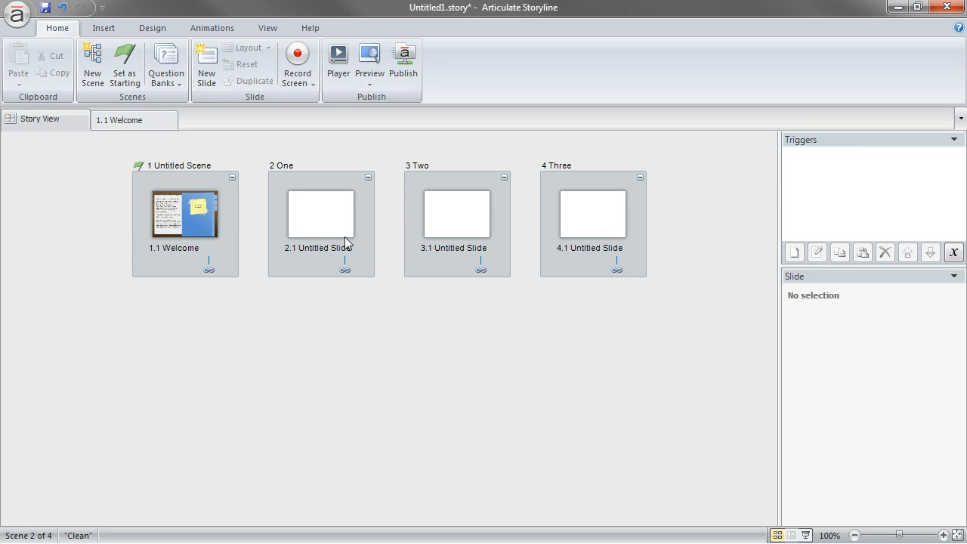
right_click(325, 220)
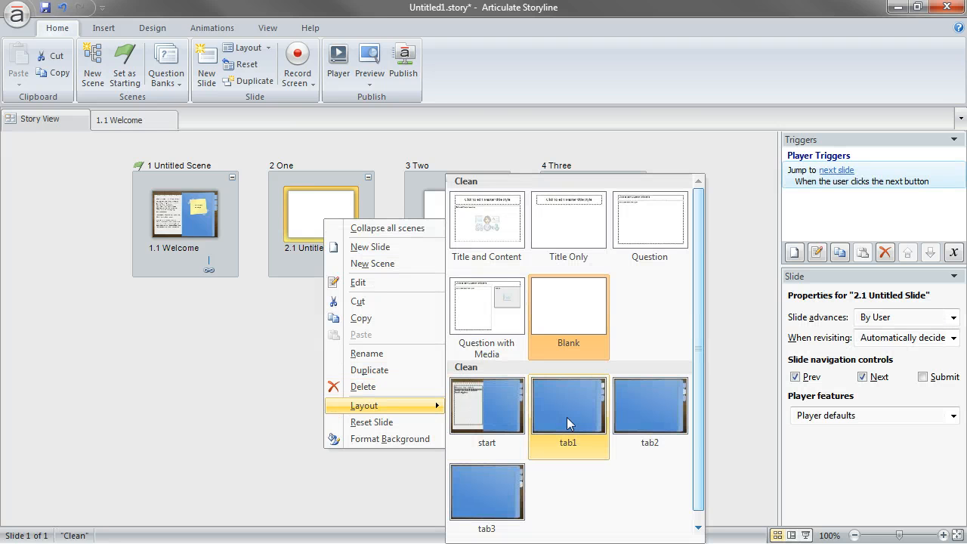
left_click(567, 418)
Apply the tab2 layout to slide 3.1 in scene Two
right_click(464, 213)
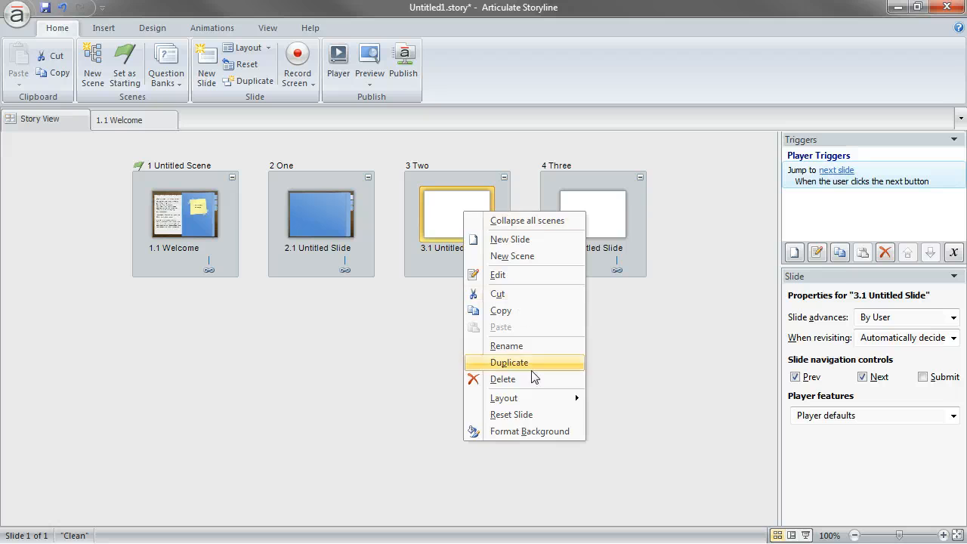
mouse_move(533, 401)
left_click(809, 408)
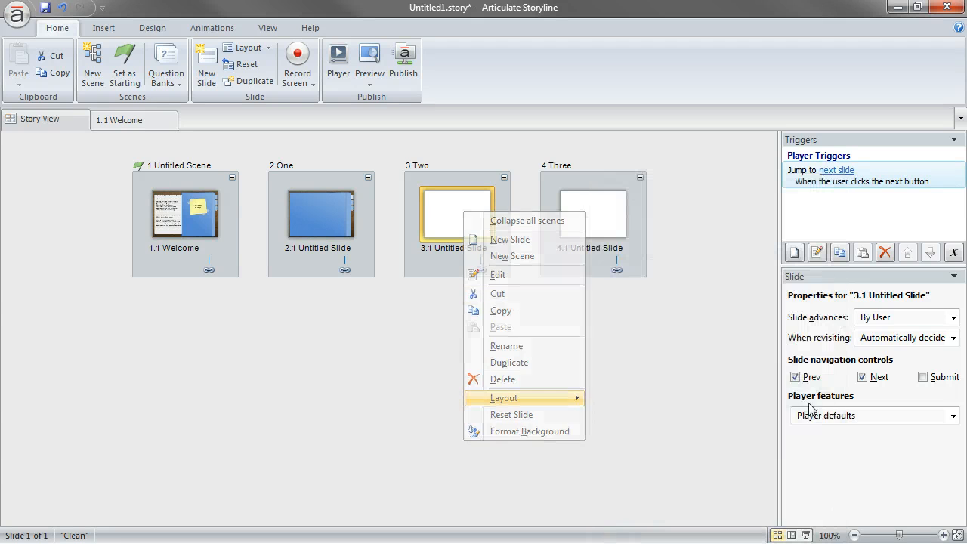
Apply the tab3 layout to slide 4.1 in scene Three
right_click(590, 204)
mouse_move(627, 386)
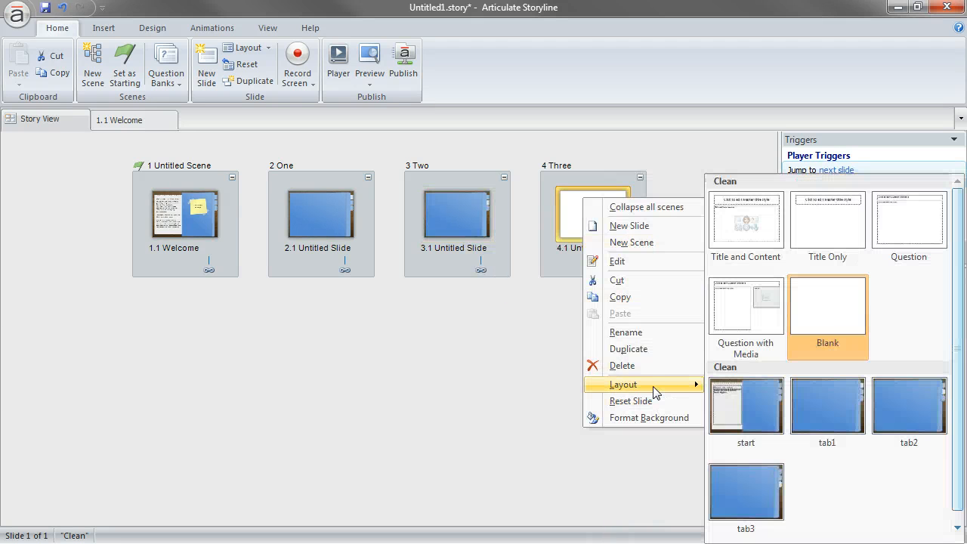
left_click(761, 489)
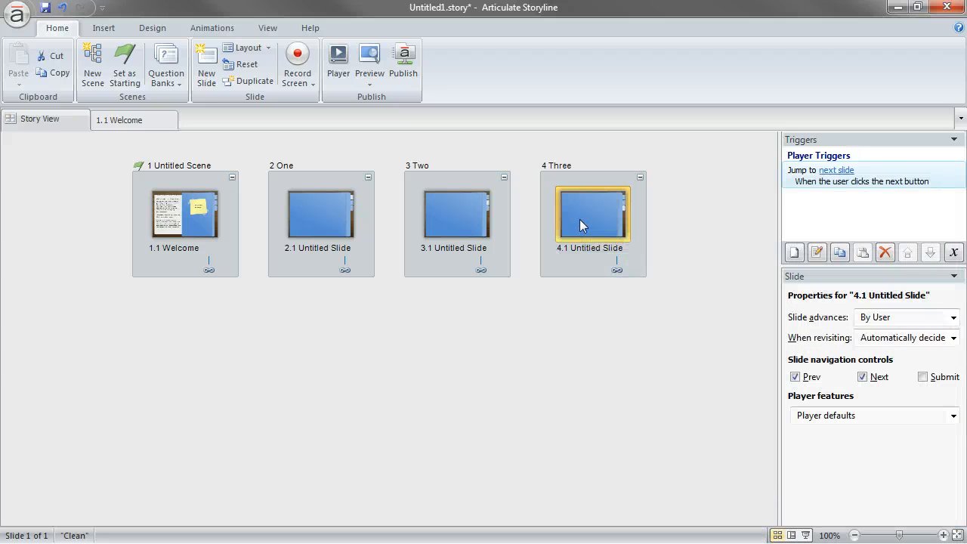
Duplicate the single slide in each of scenes Three, Two and One
key("ctrl+d")
left_click(467, 214)
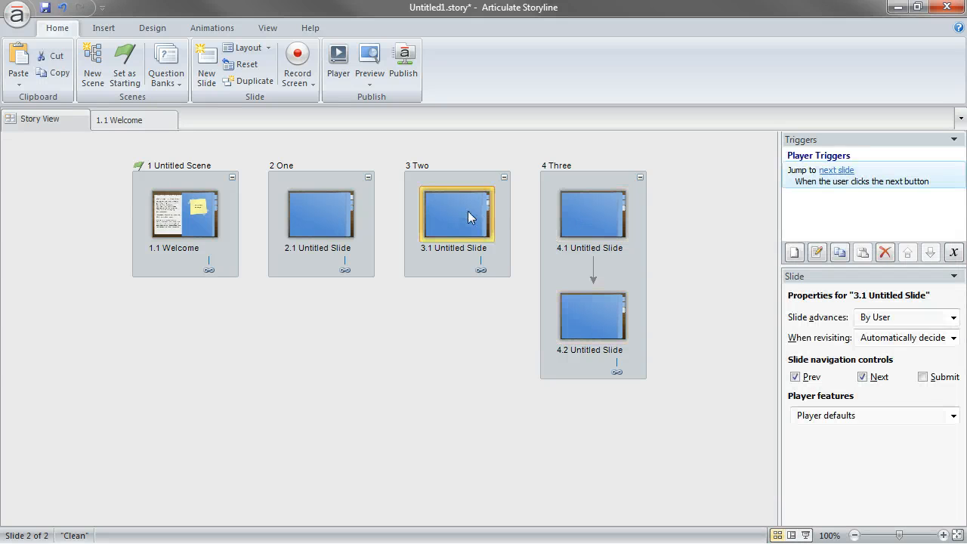
key("ctrl+d")
left_click(317, 205)
key("ctrl+d")
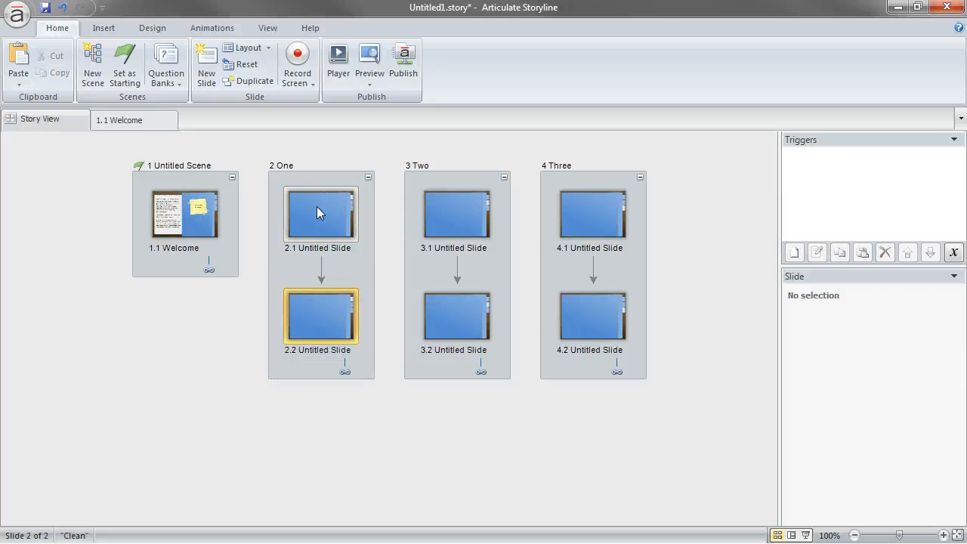
left_click(342, 361)
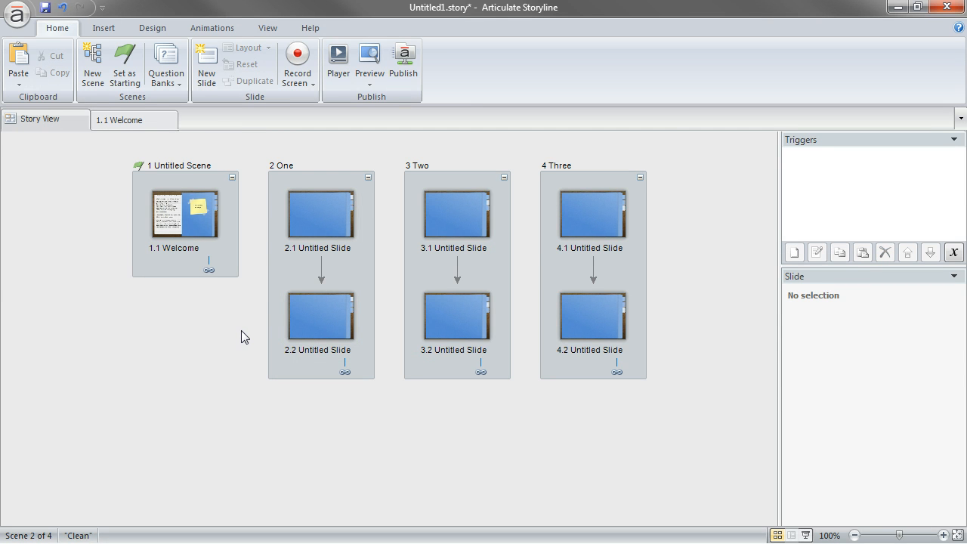
Preview the project and test the navigation from the uppermost tab through scene One's second slide to the middle tab
left_click(413, 52)
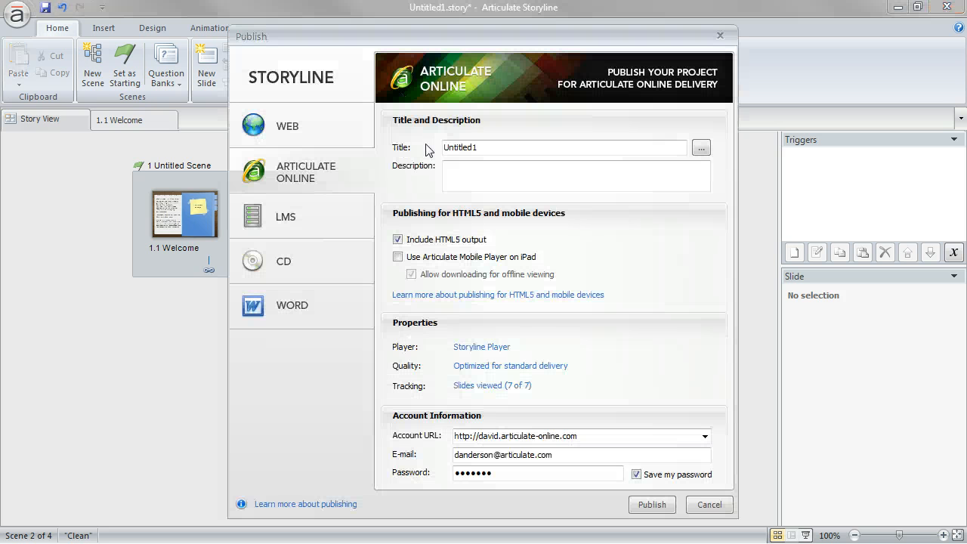
key("Escape")
left_click(366, 76)
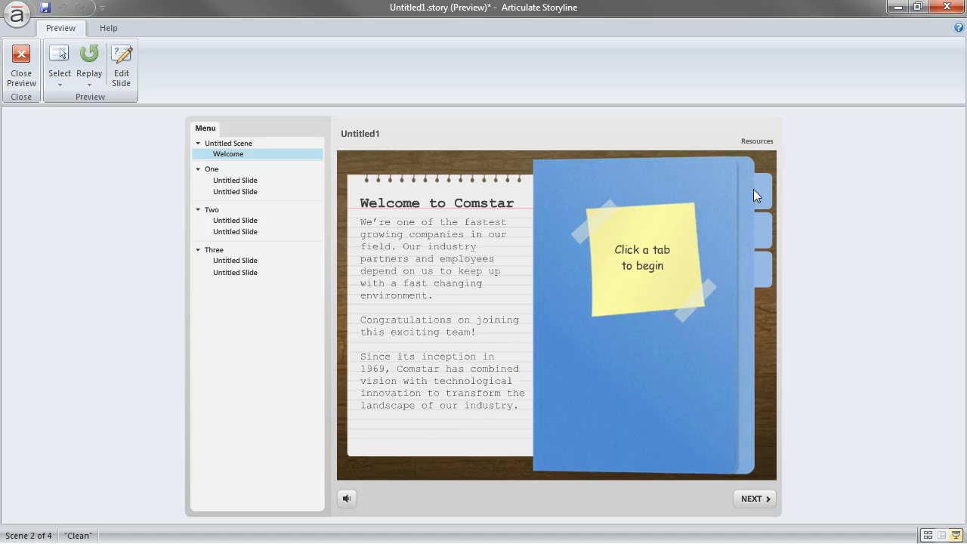
left_click(760, 192)
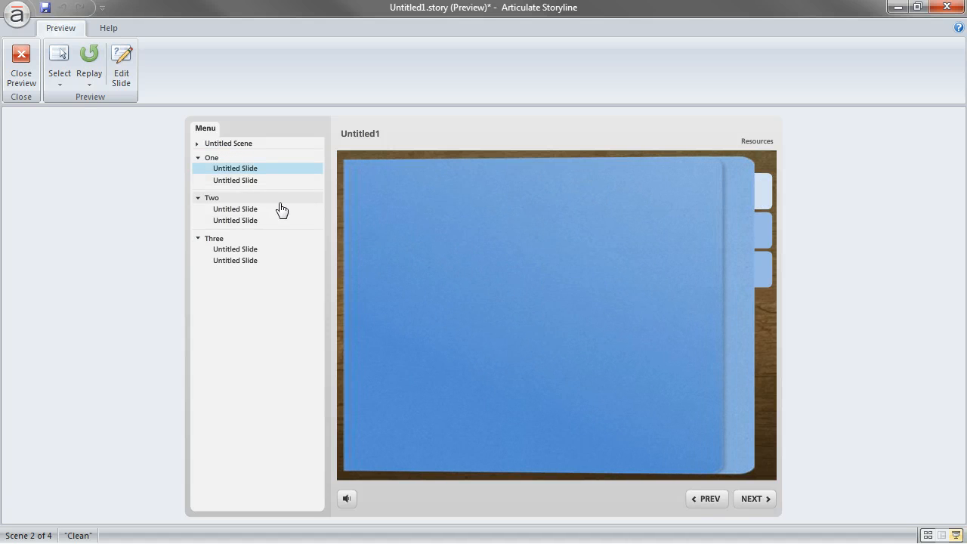
left_click(752, 501)
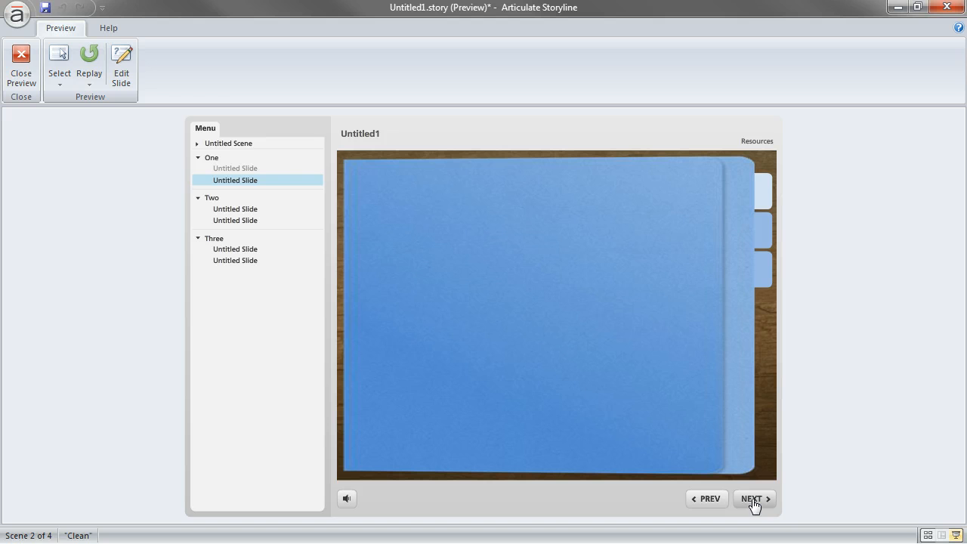
left_click(762, 228)
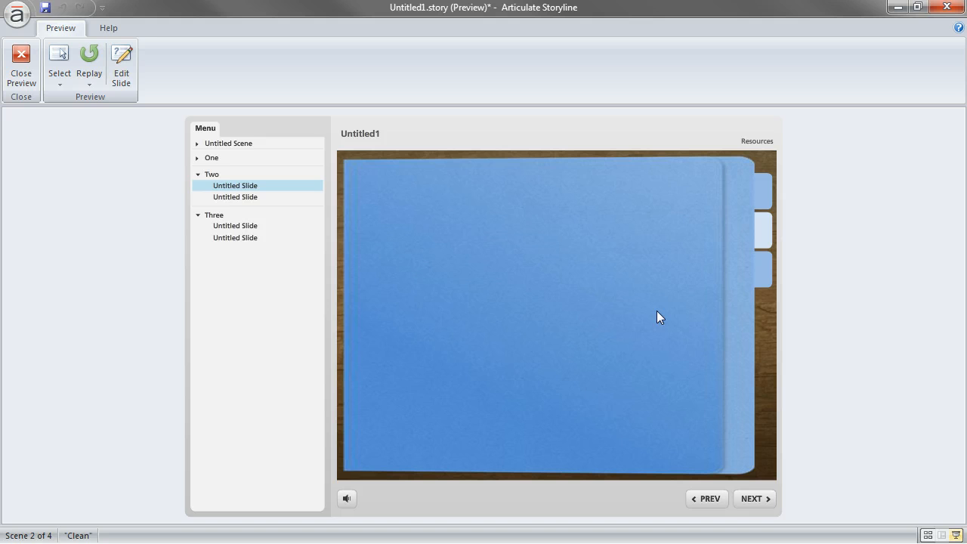